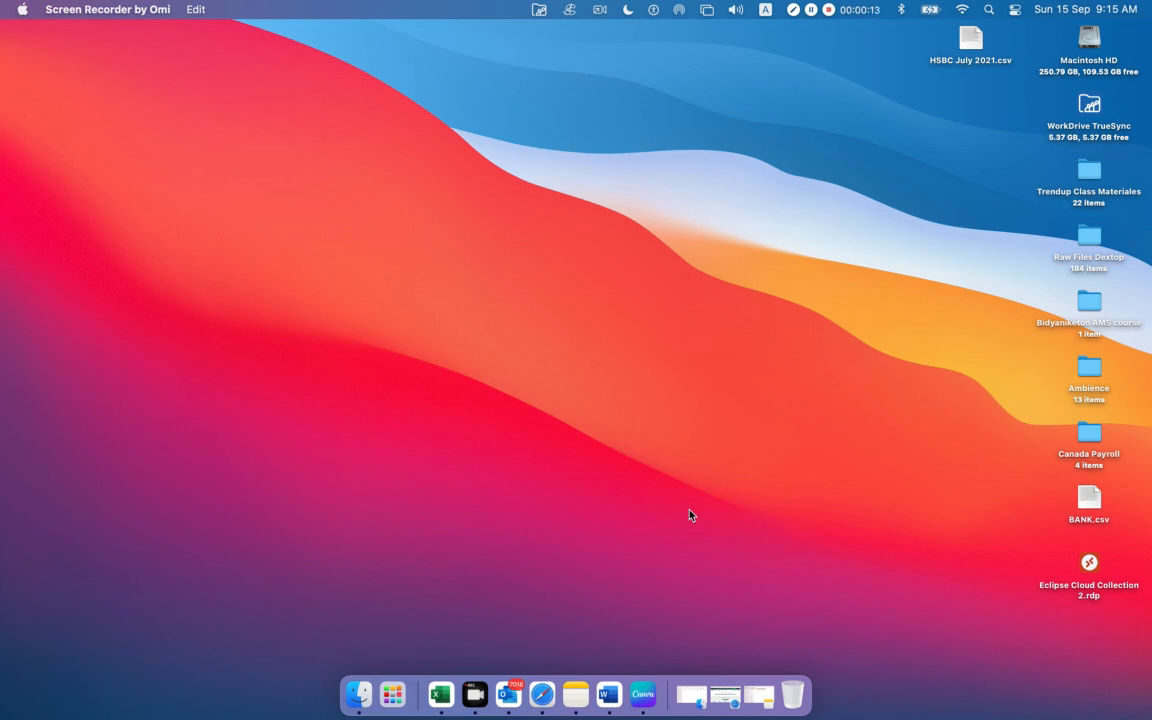
left_click(543, 690)
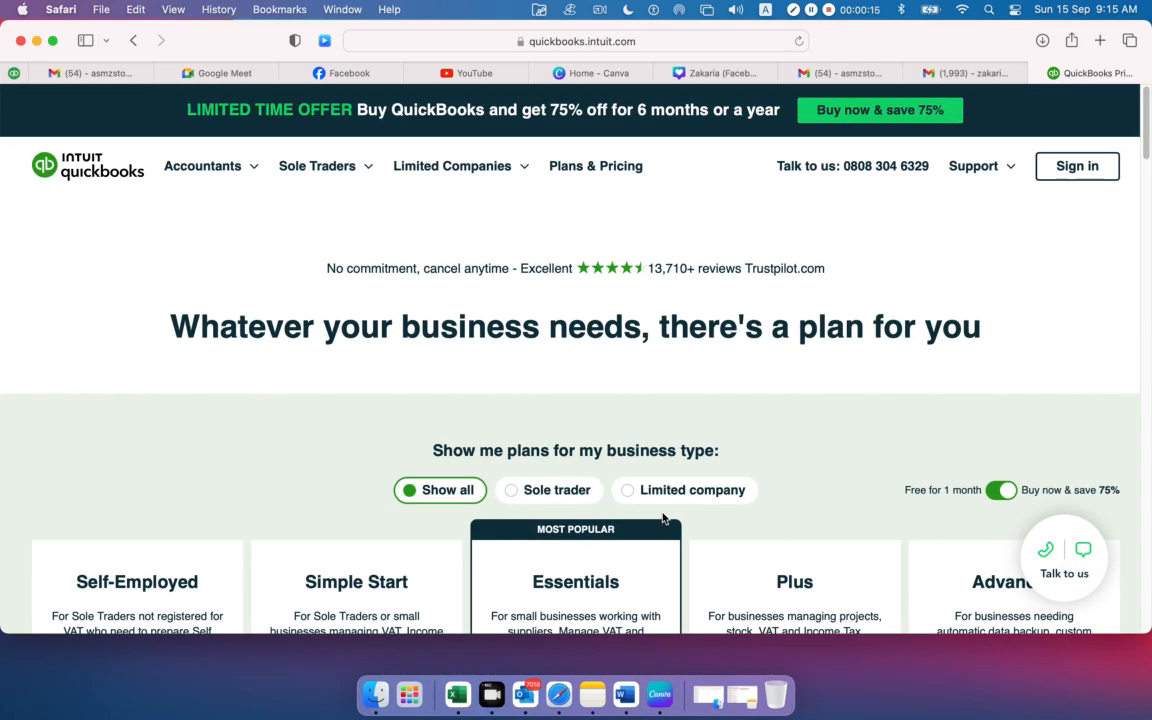
key("super+t")
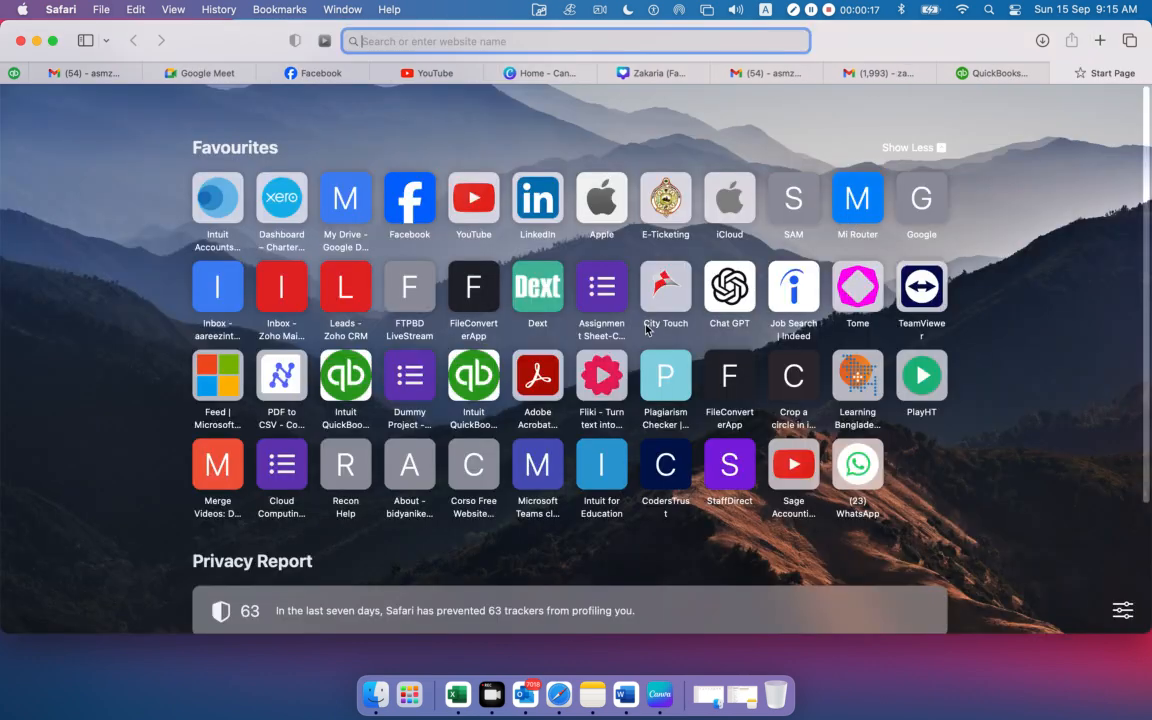
left_click(345, 375)
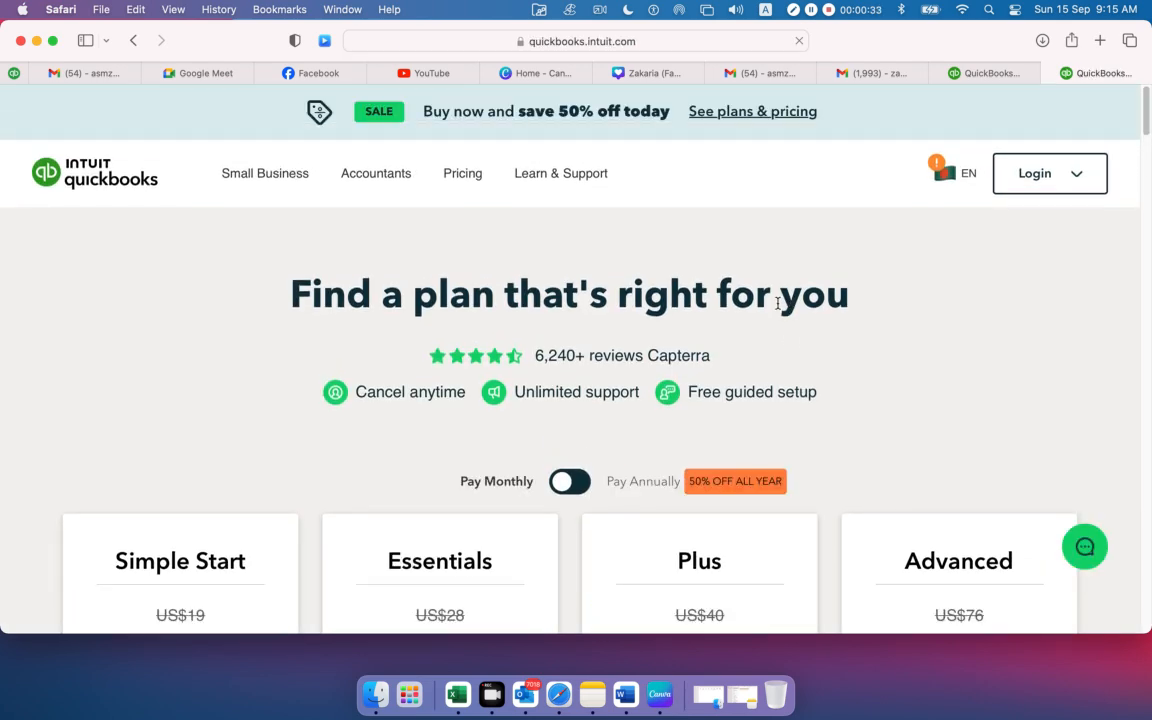
left_click(950, 72)
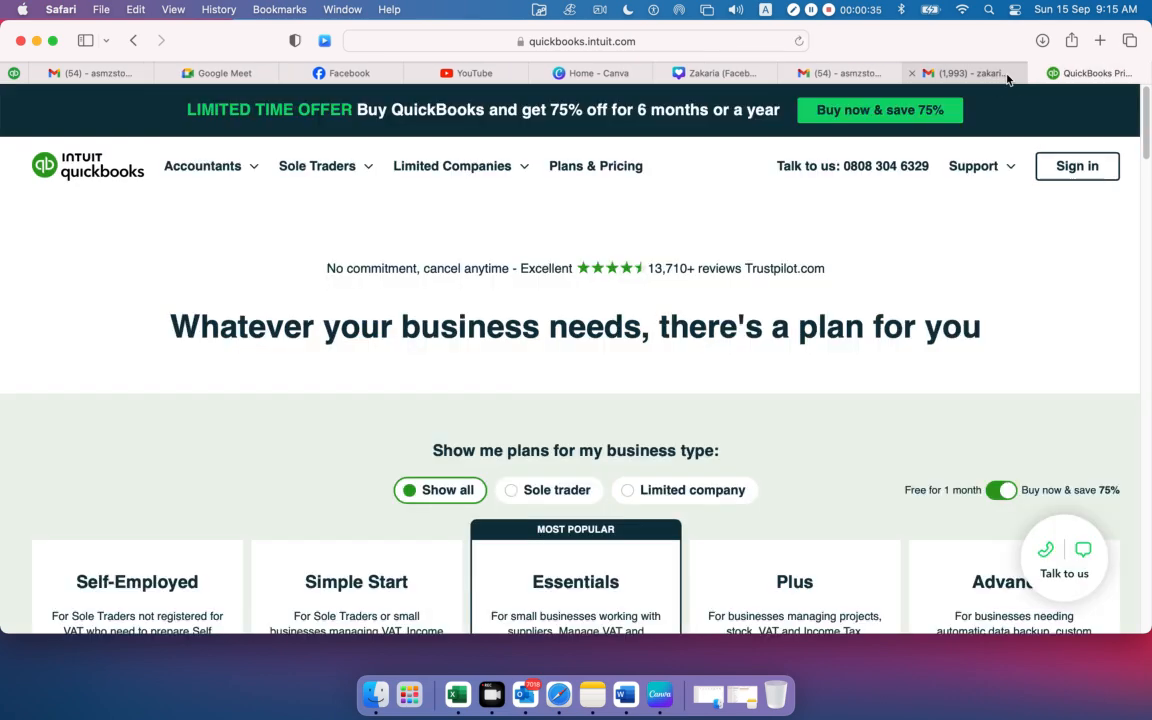
key("super+w")
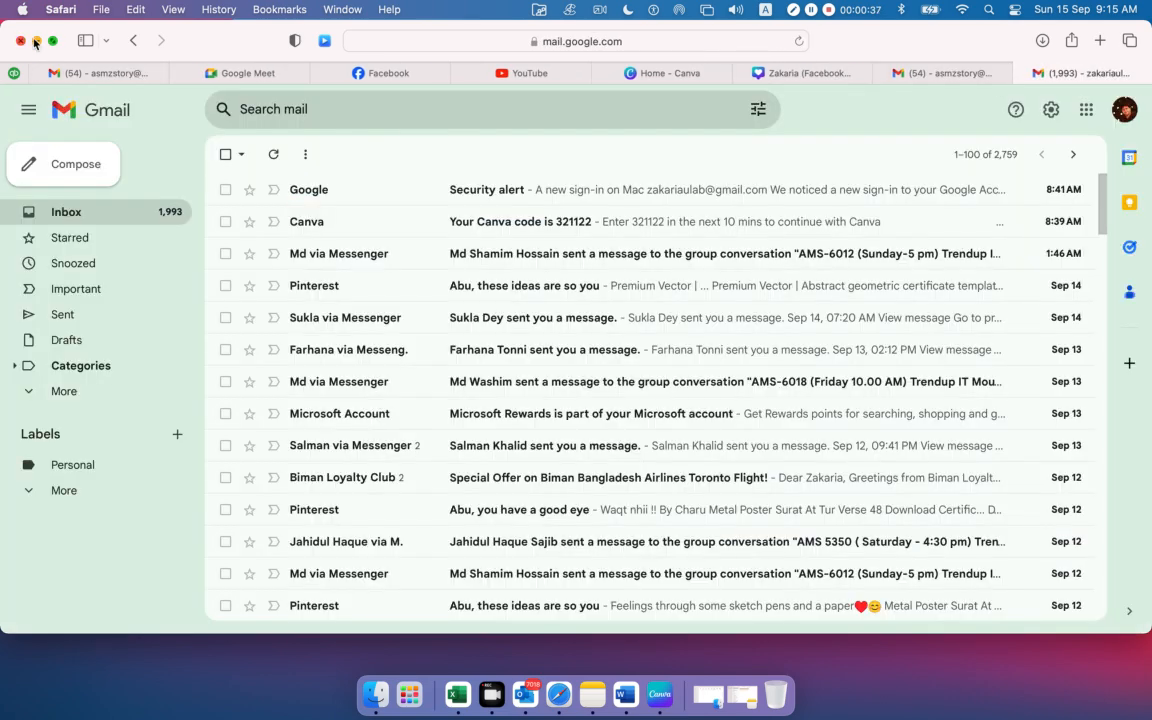
left_click(37, 41)
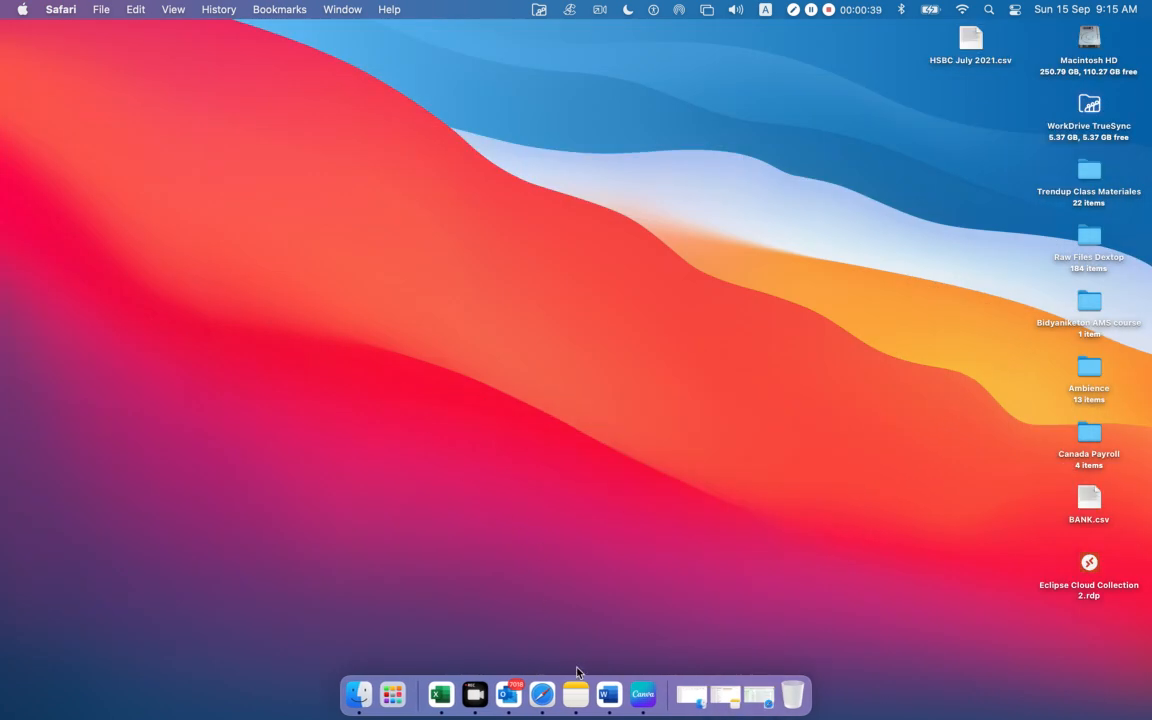
Switch to Notes and copy the QuickBooks UK pricing link from the open note.
left_click(726, 693)
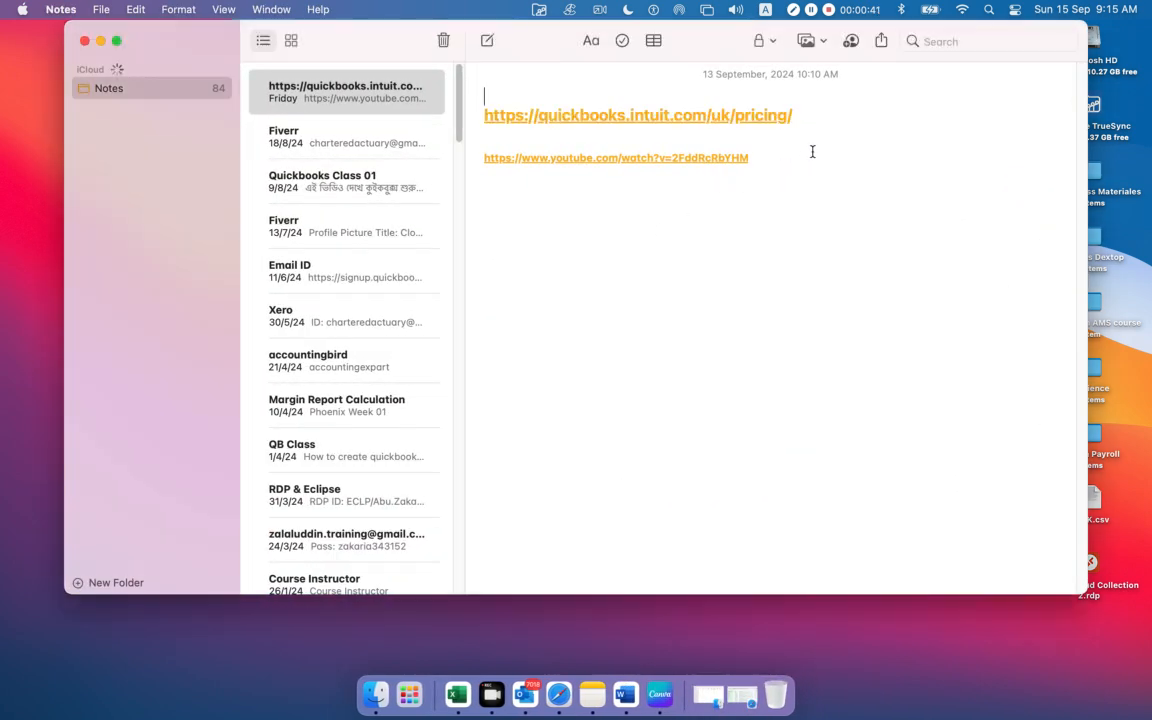
left_click_drag(800, 117, 476, 116)
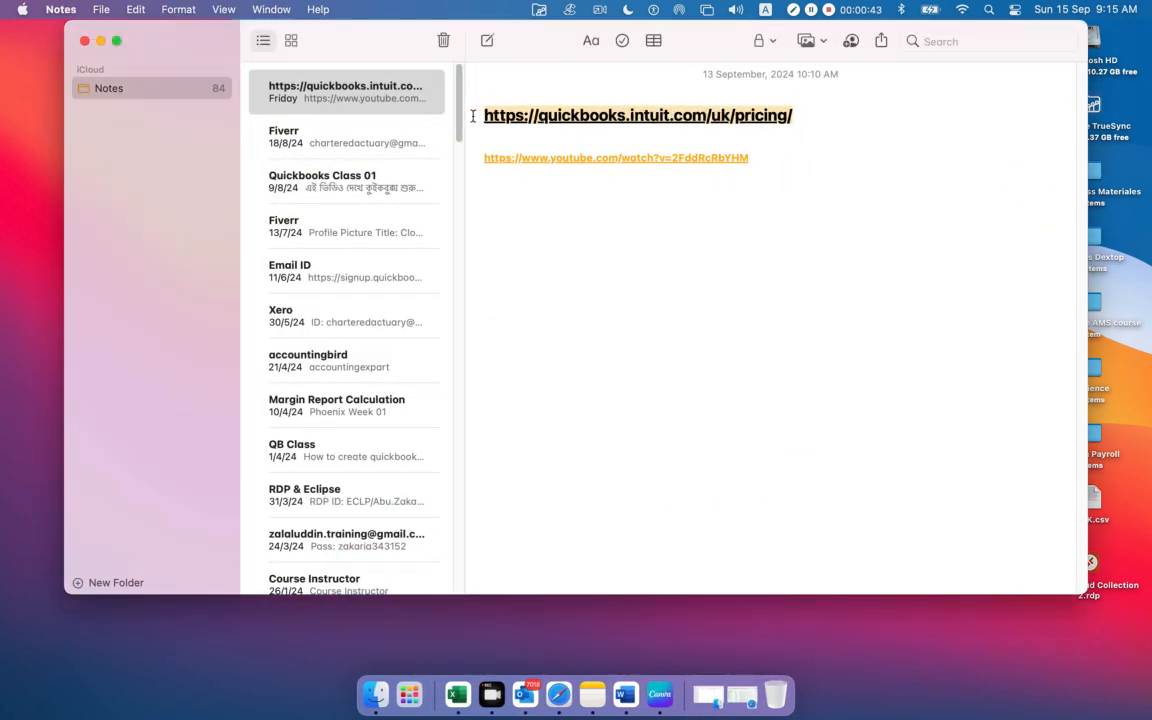
key("super+c")
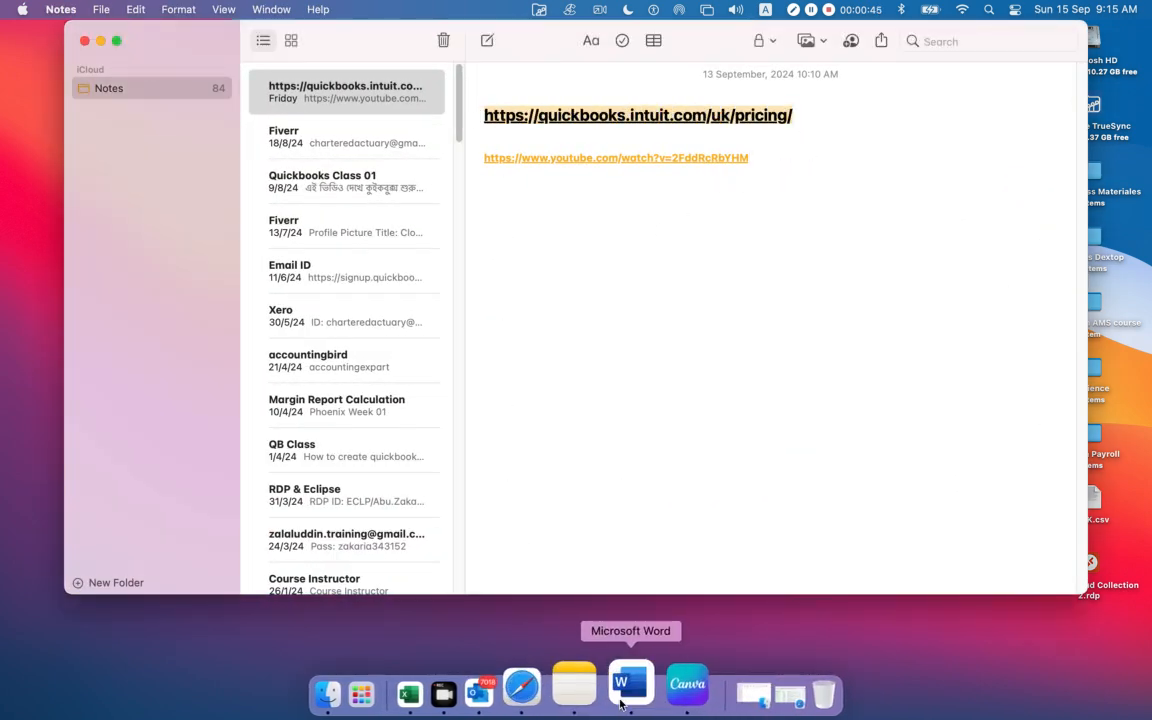
left_click(557, 688)
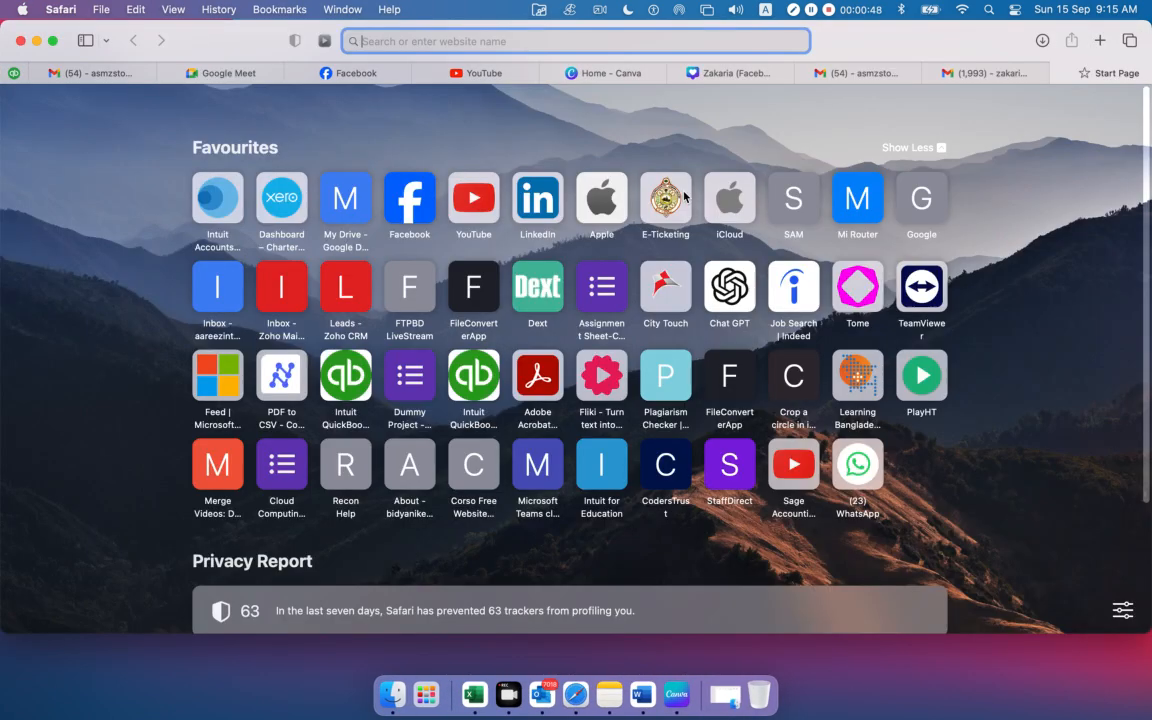
left_click(1100, 40)
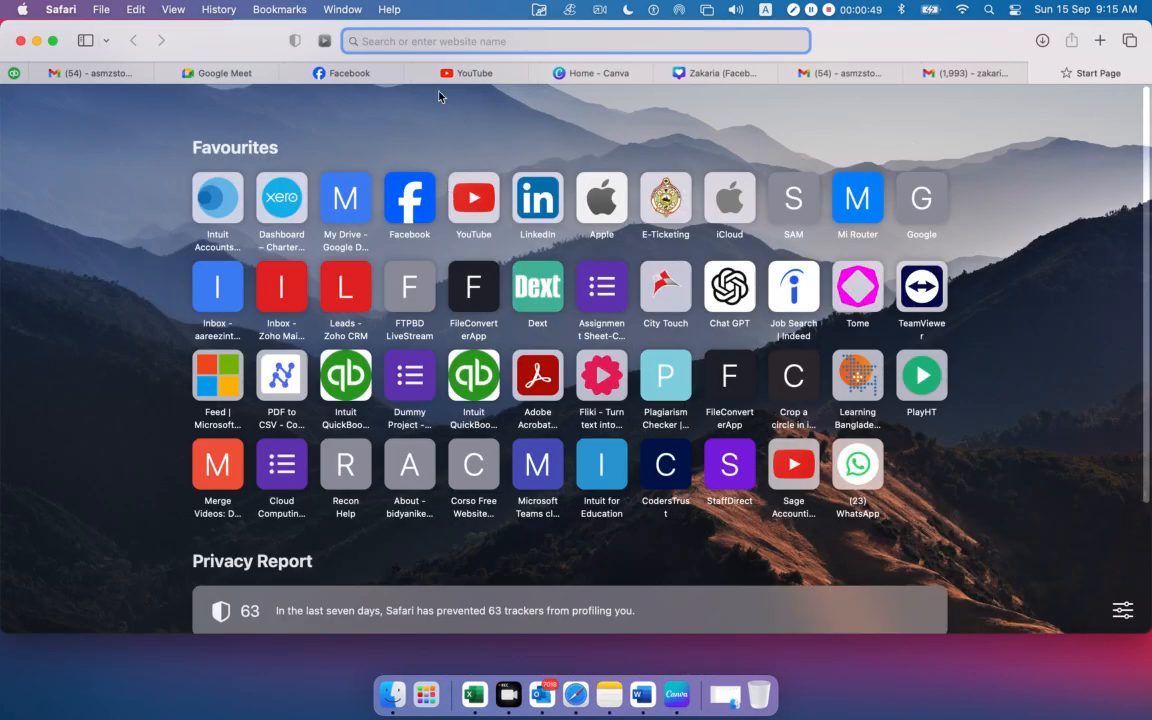
key("super+v")
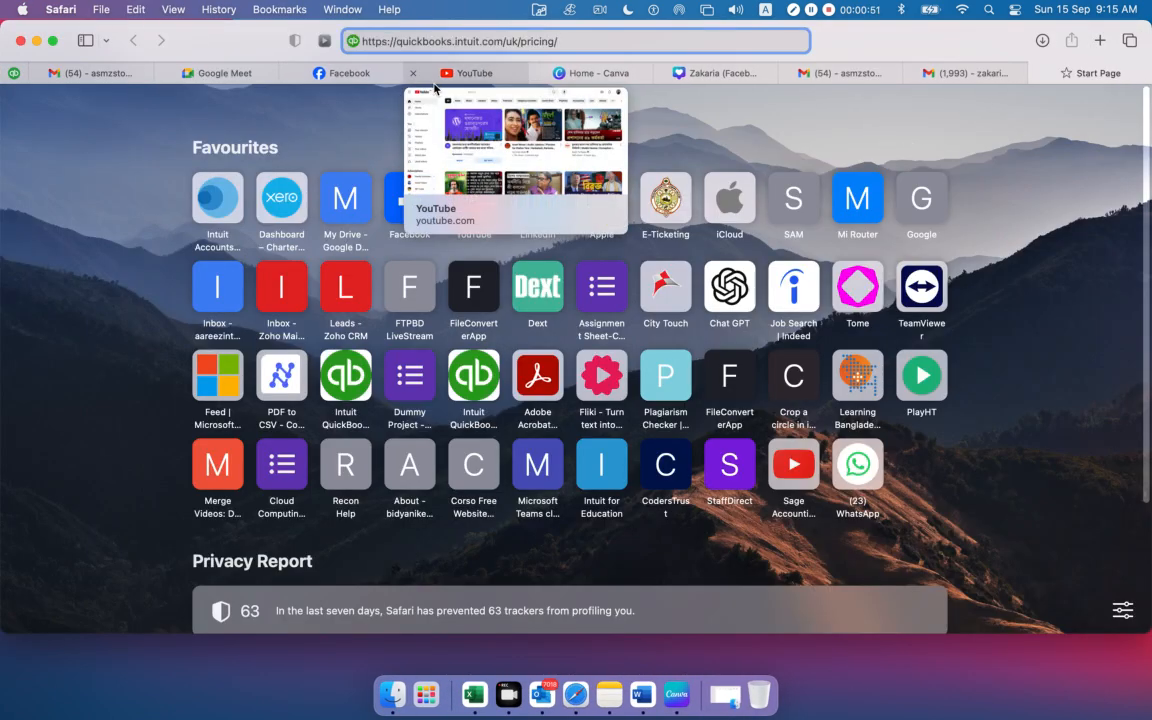
key("Return")
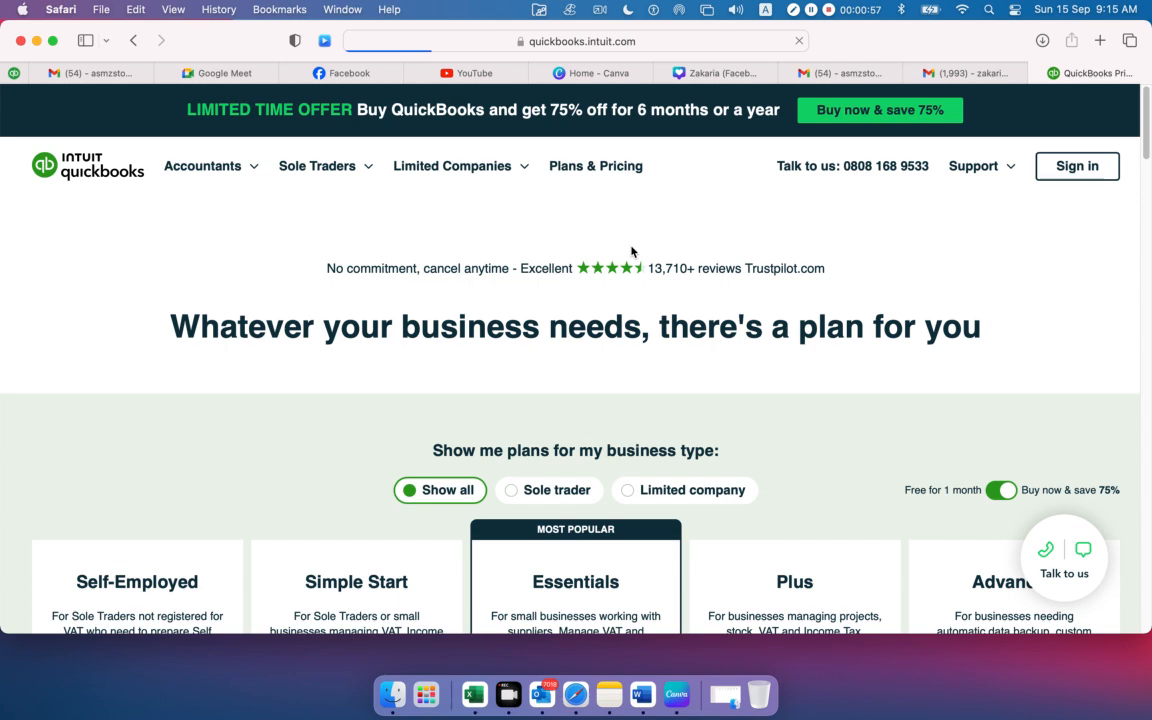
Switch the plan pricing from the buy-now offer to Free for 1 month.
scroll(631, 251, "down", 5)
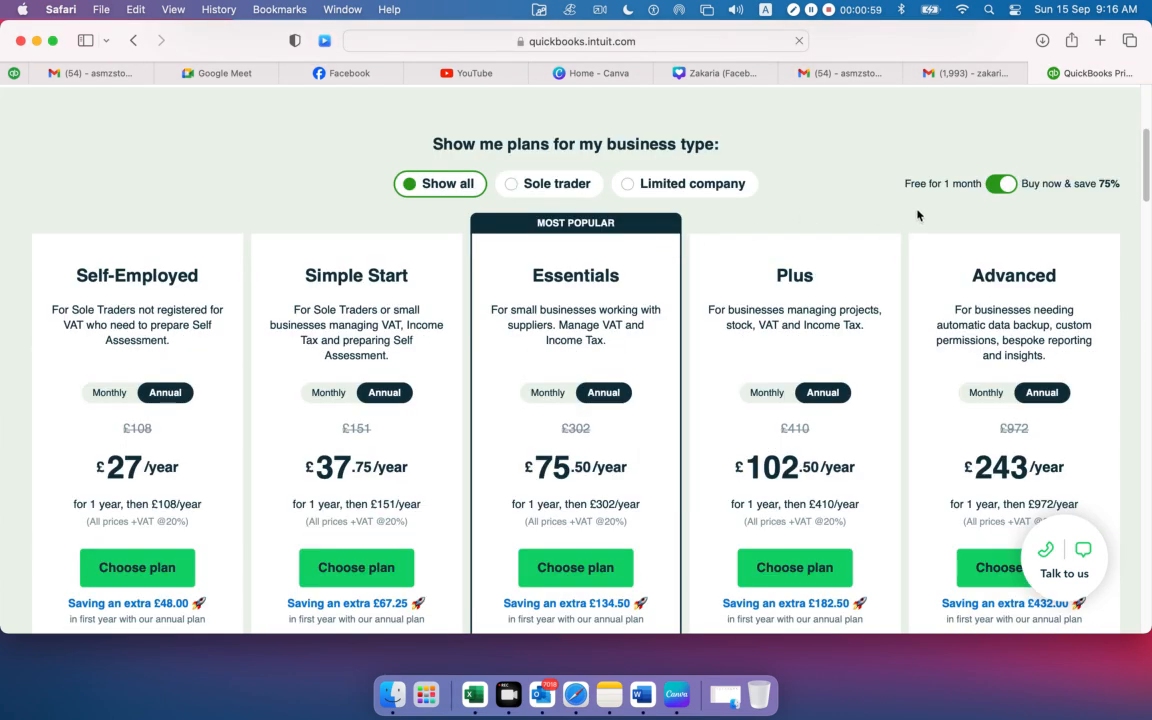
left_click_drag(905, 183, 1003, 190)
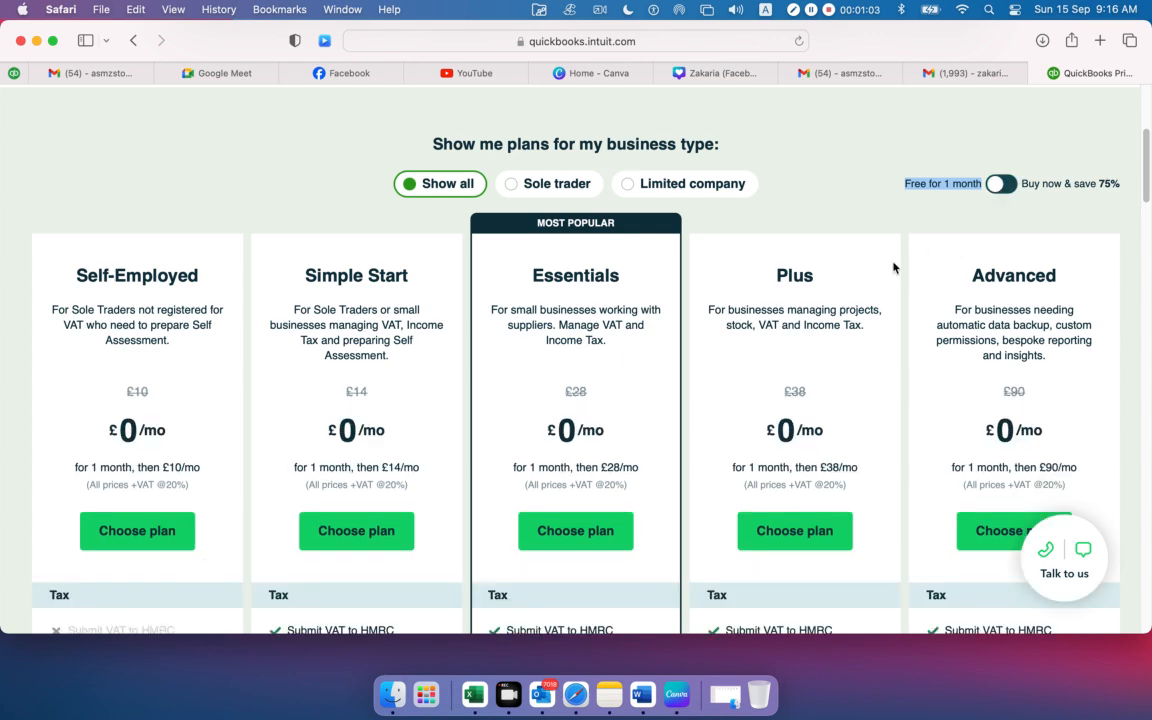
scroll(806, 250, "down", 5)
scroll(808, 259, "up", 5)
scroll(808, 260, "down", 1)
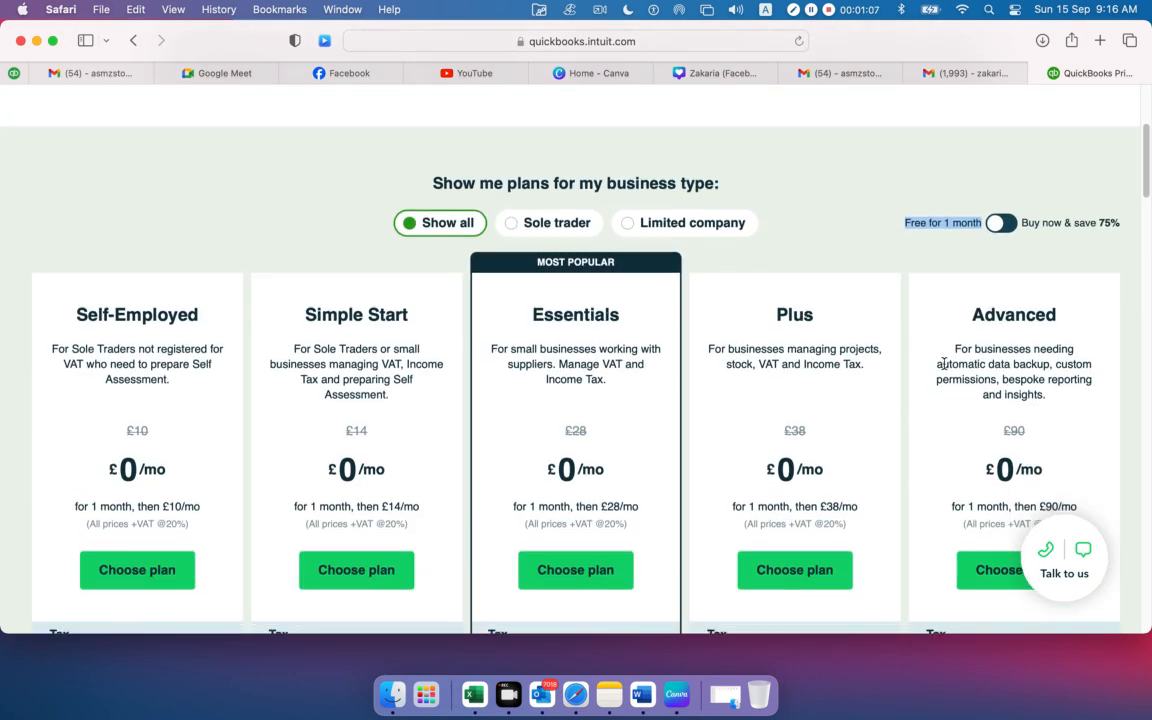
Choose the Advanced plan and add Core Payroll to it.
scroll(889, 386, "down", 1)
scroll(897, 387, "down", 6)
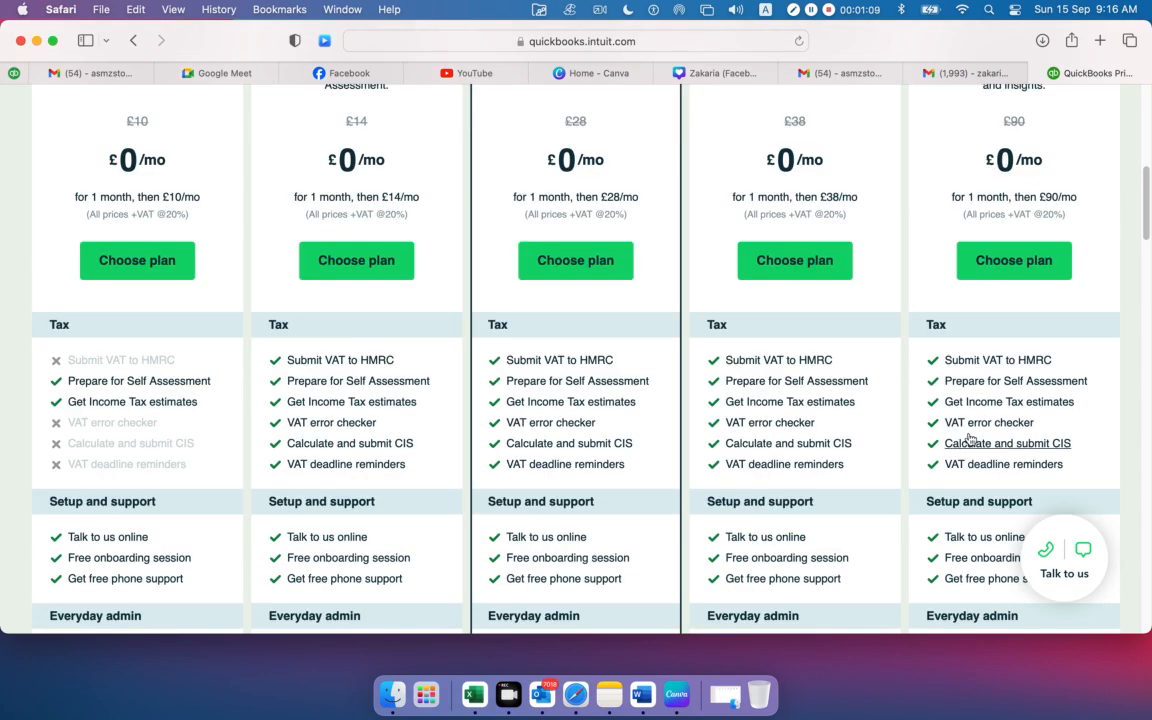
left_click(1002, 262)
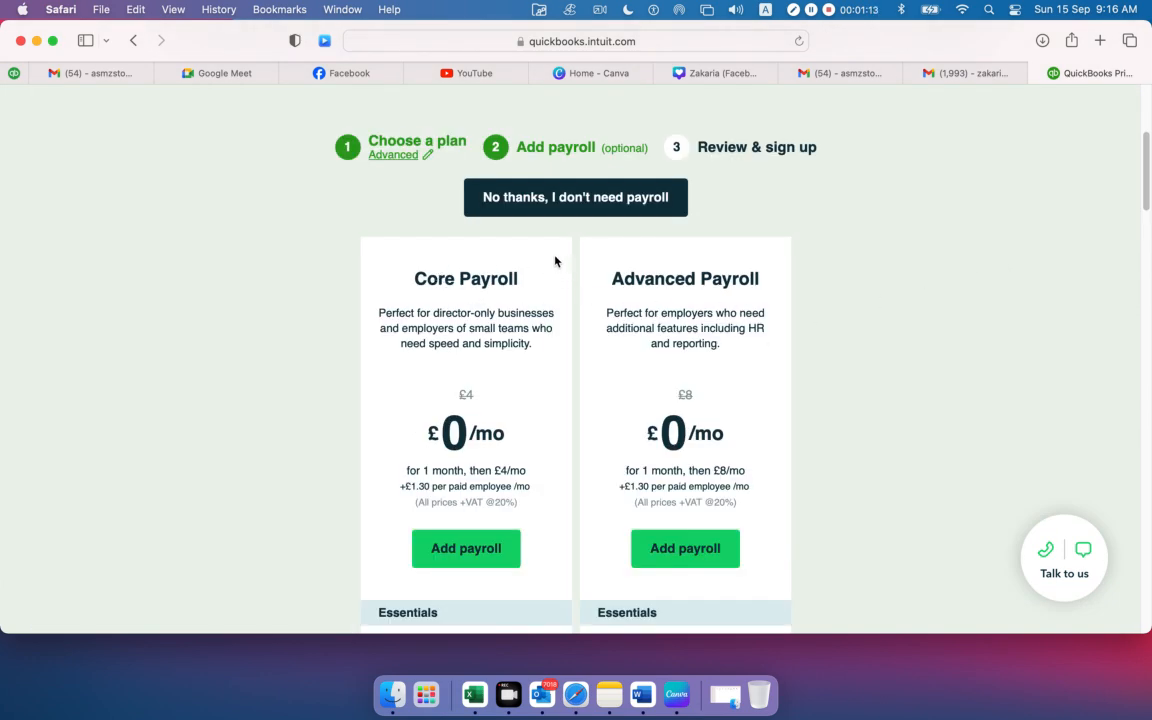
left_click(448, 550)
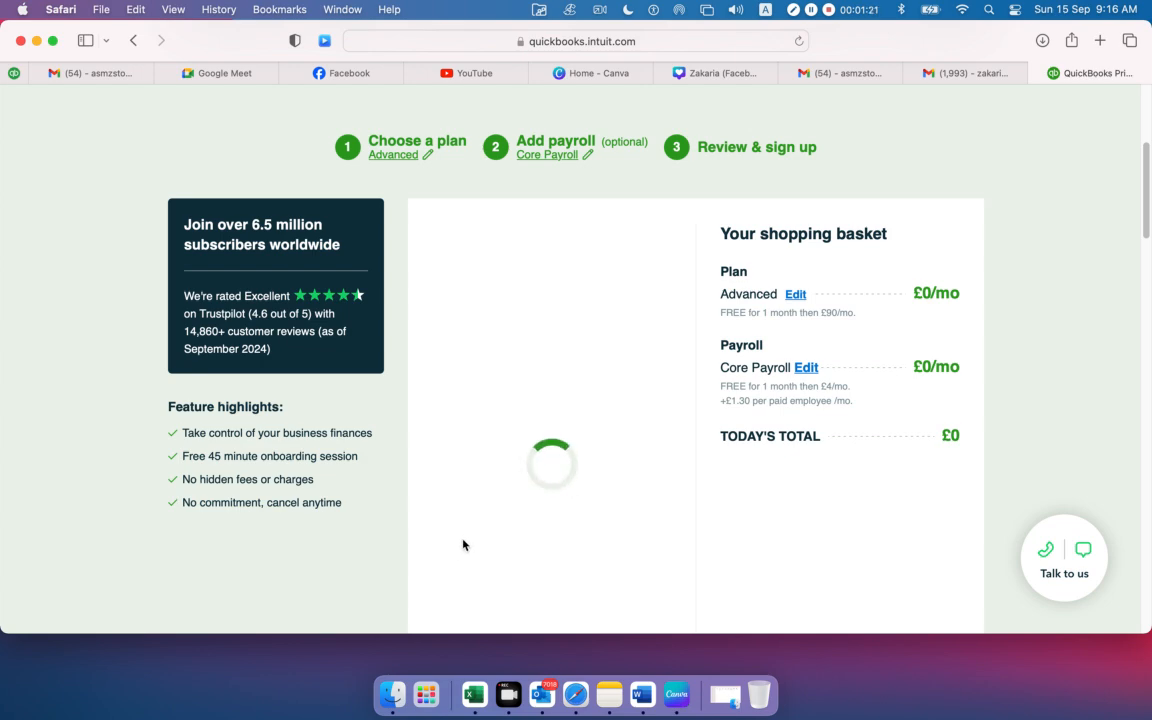
Look over the Intuit account creation form and change to signing in with an existing account instead.
scroll(548, 442, "up", 2)
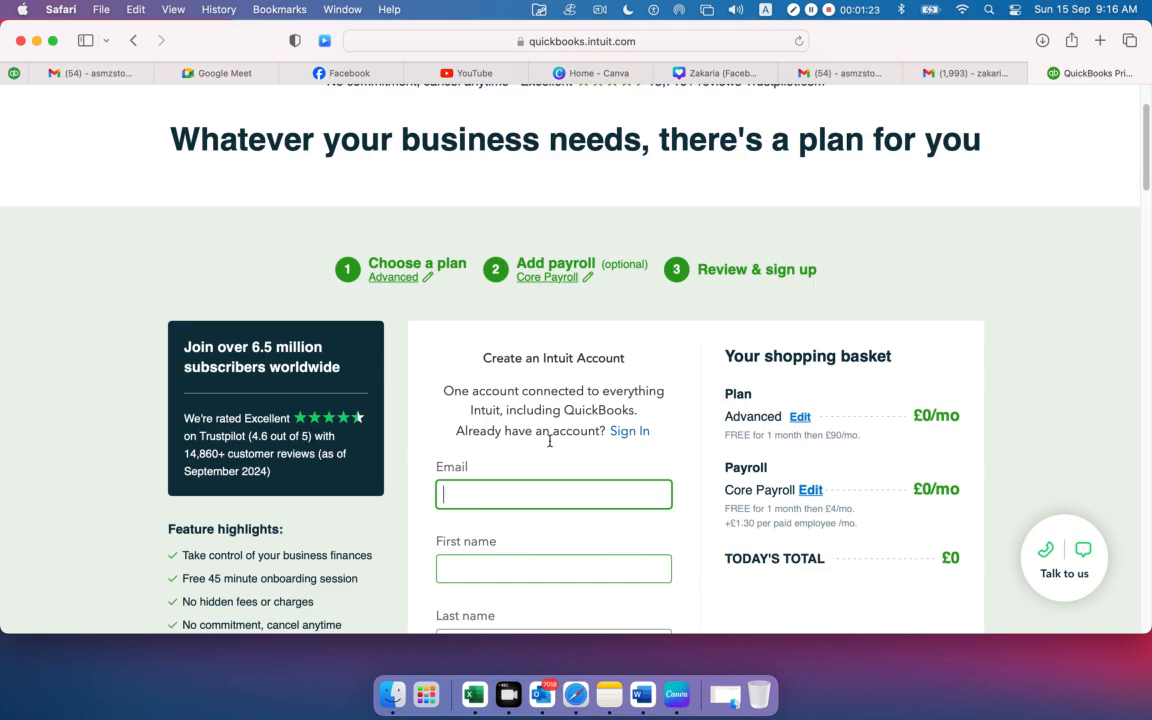
scroll(549, 446, "down", 5)
scroll(549, 446, "down", 3)
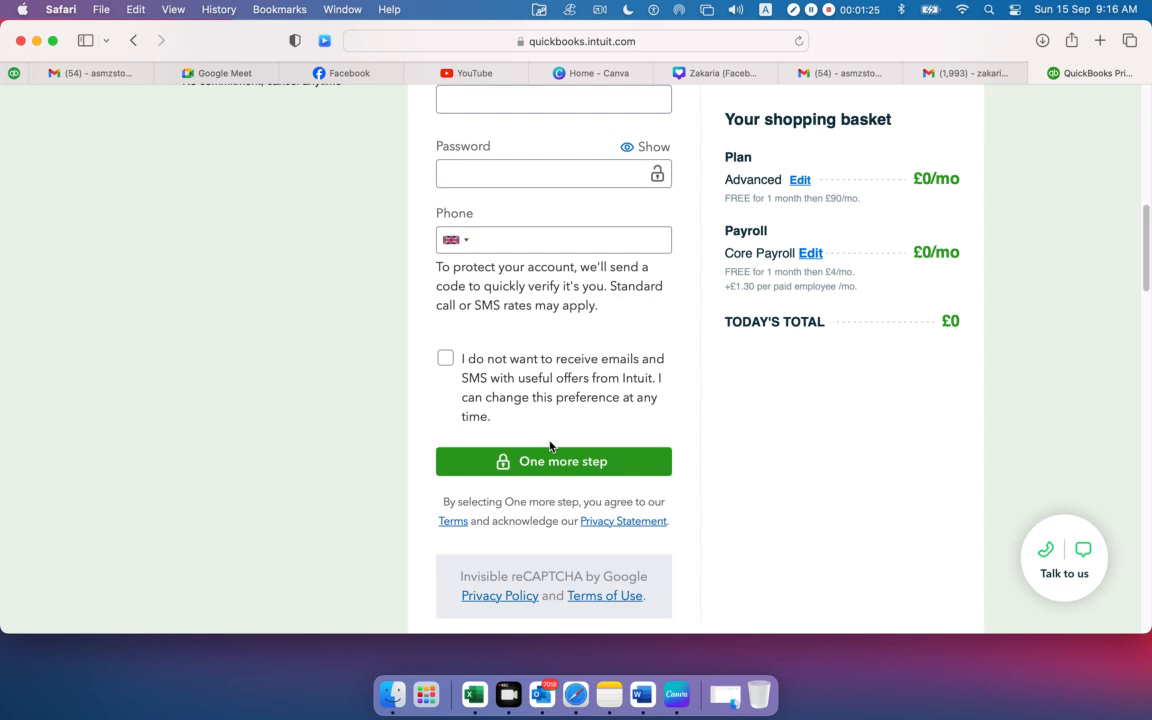
scroll(548, 442, "up", 10)
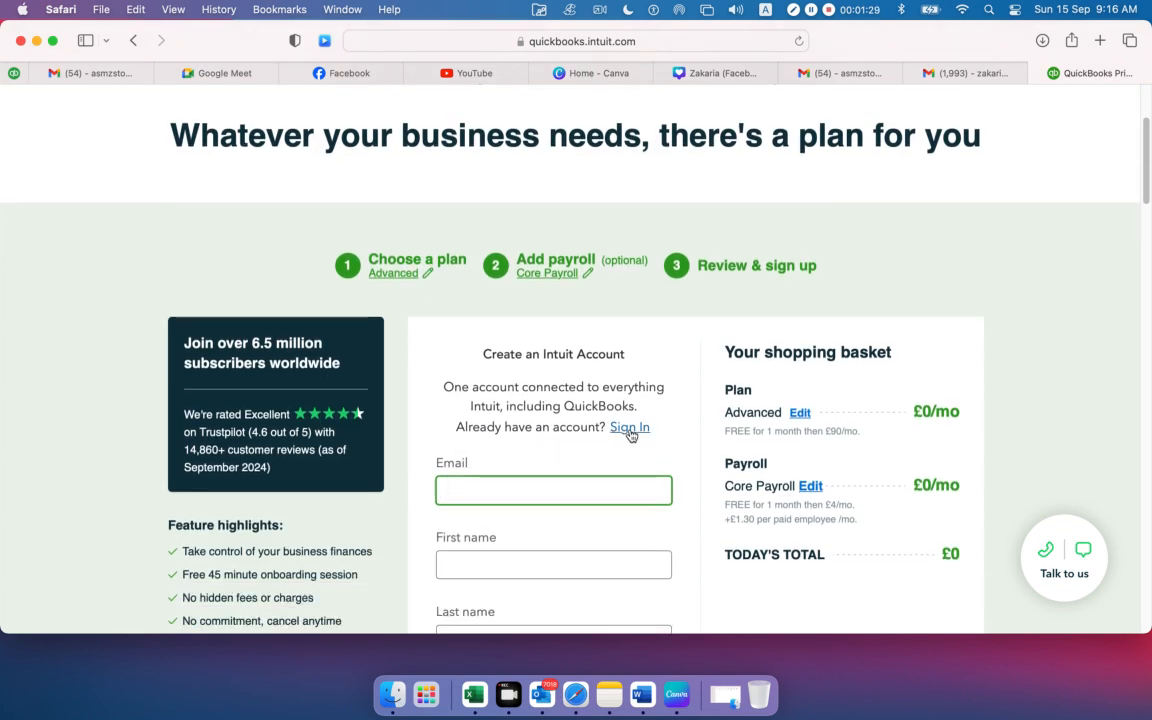
left_click(630, 430)
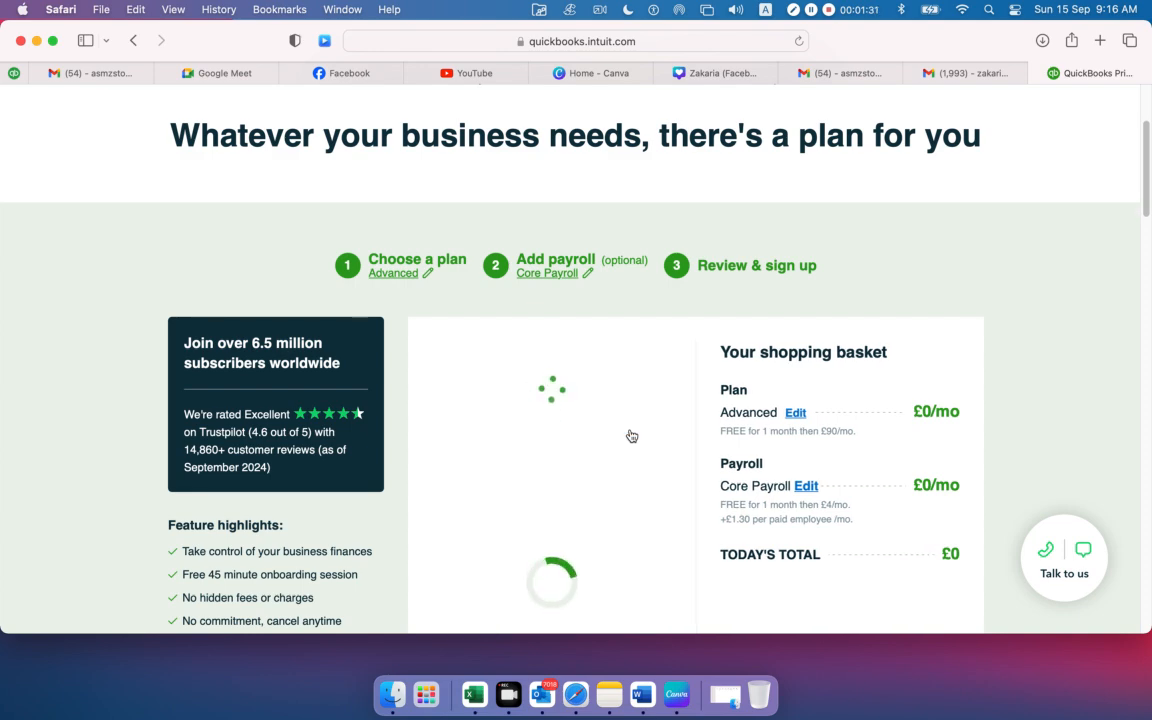
scroll(630, 435, "down", 3)
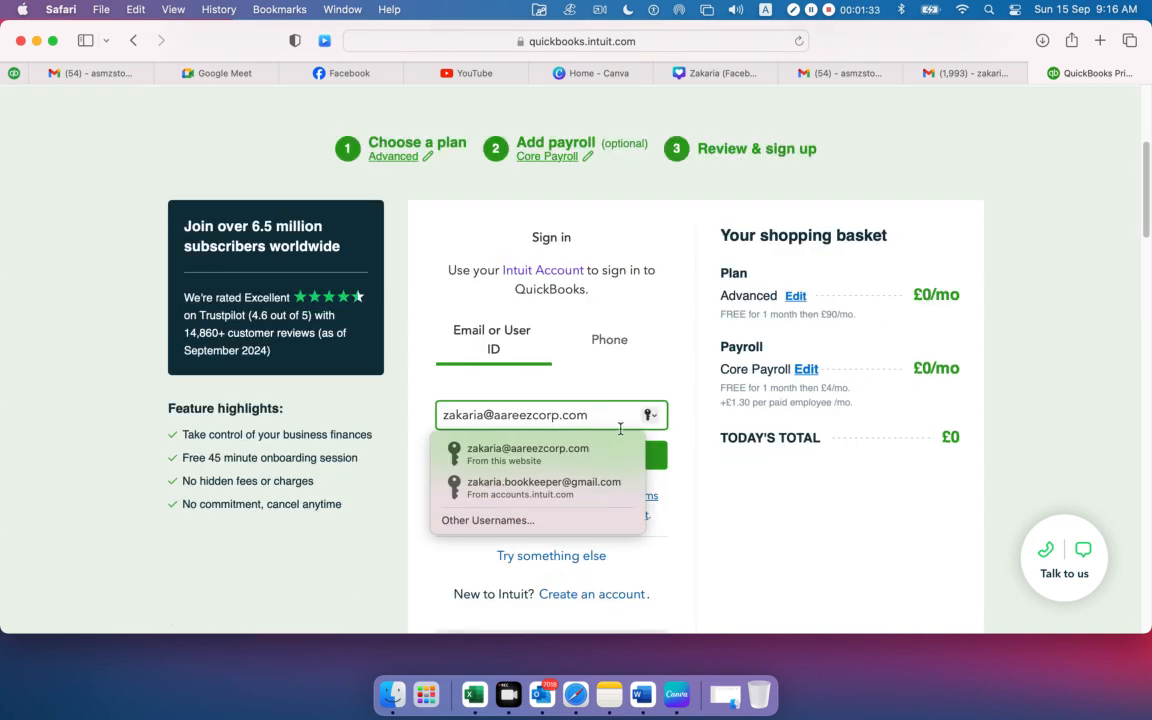
left_click(603, 467)
left_click(538, 426)
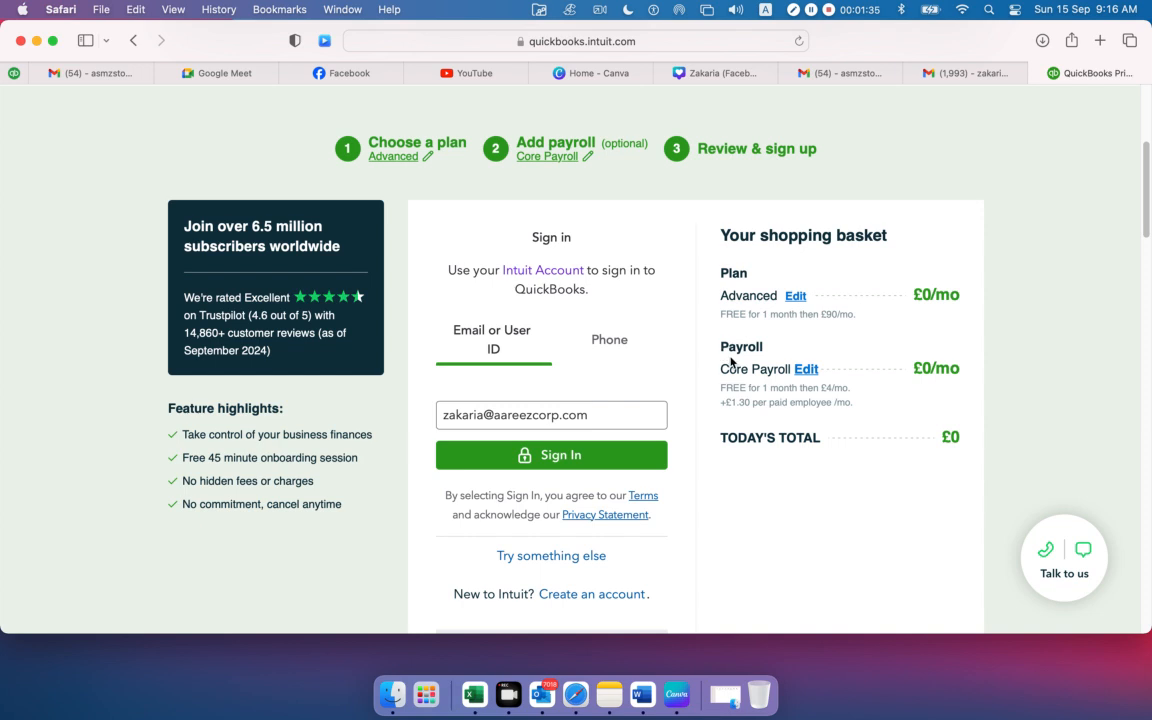
scroll(699, 438, "down", 3)
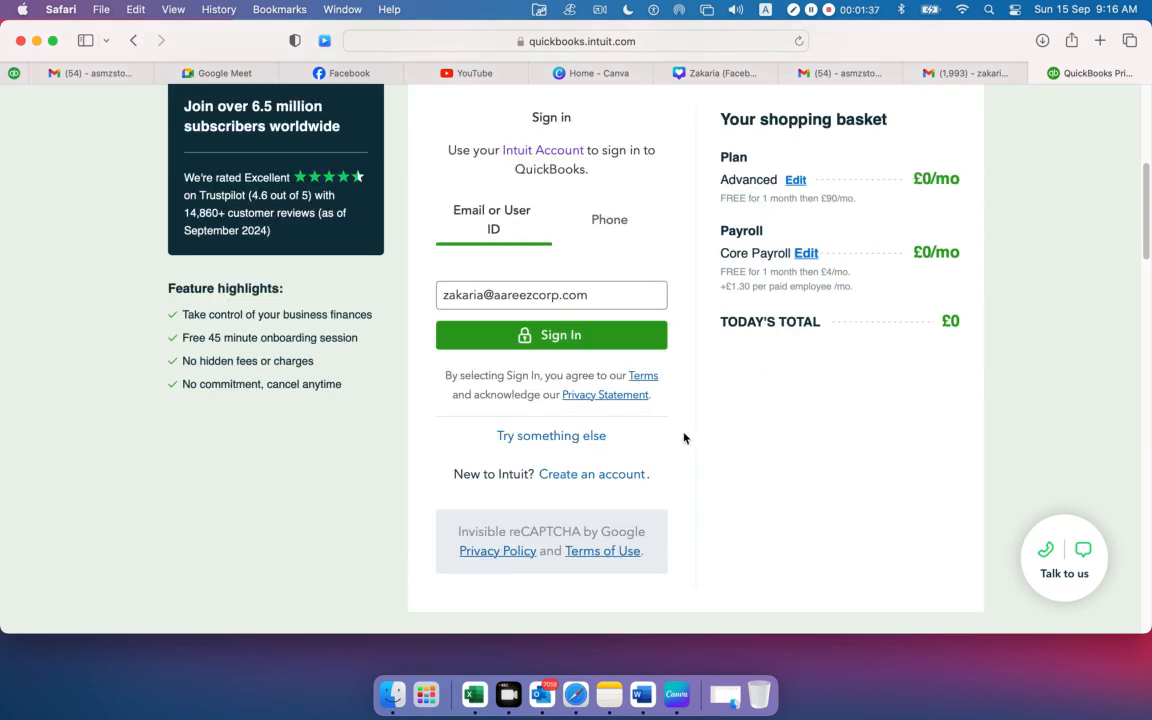
left_click(598, 306)
left_click(605, 297)
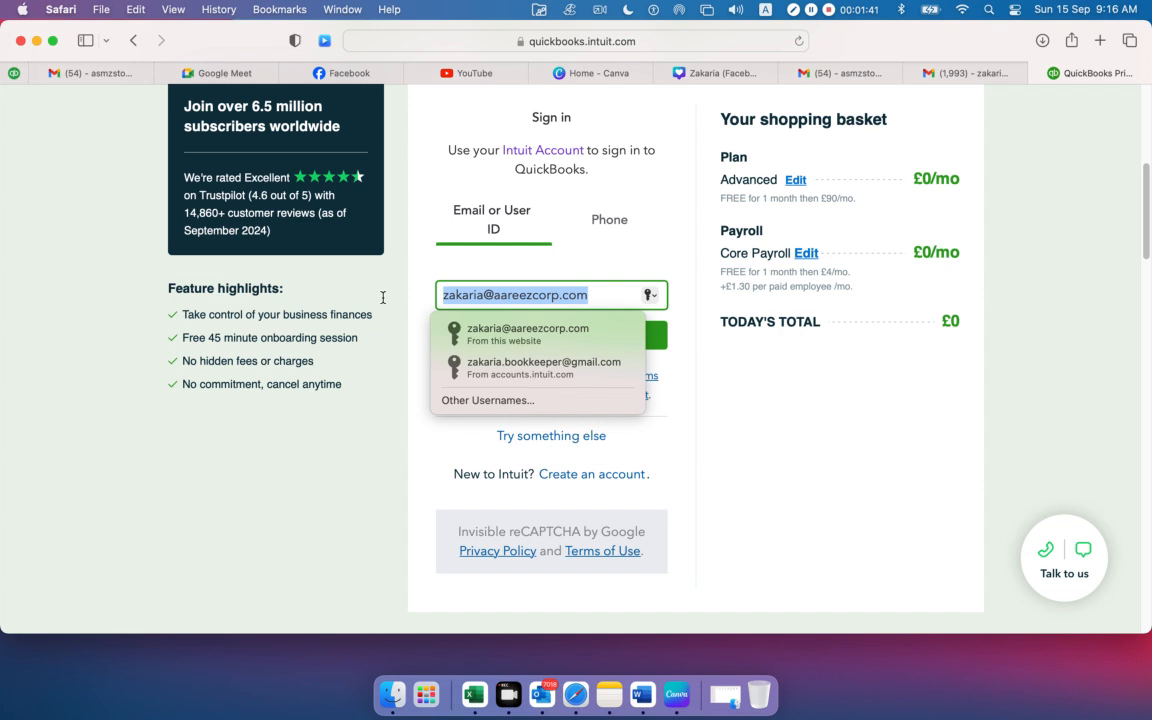
left_click(807, 506)
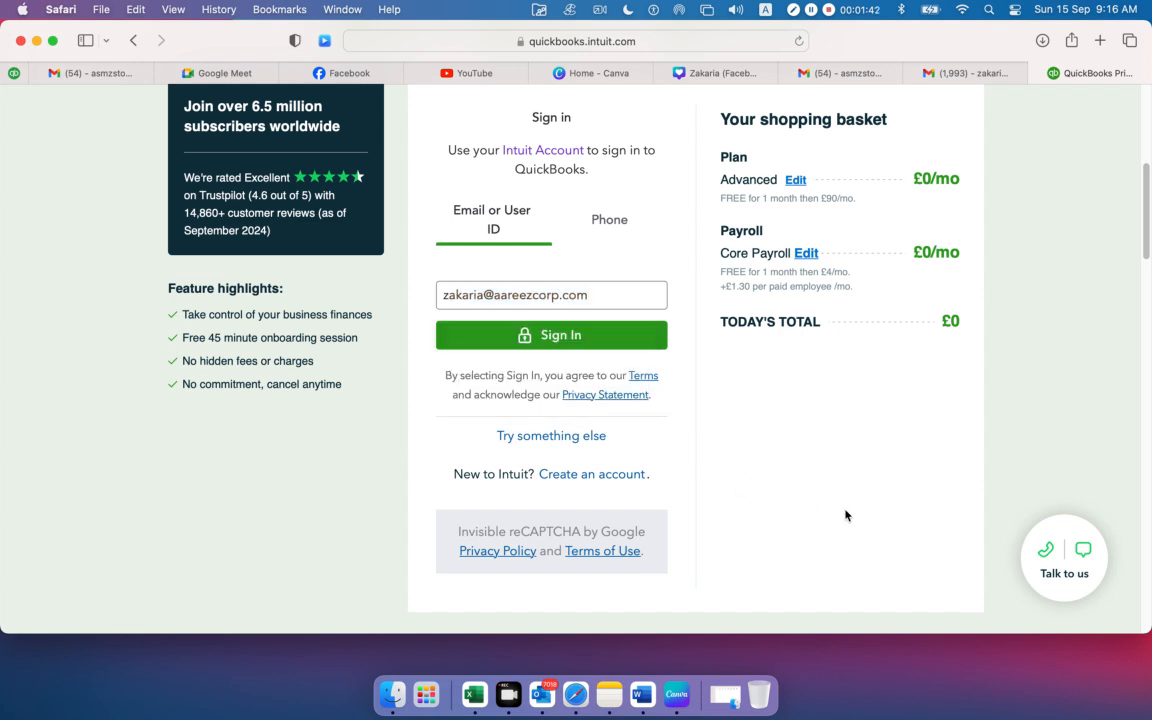
left_click(581, 479)
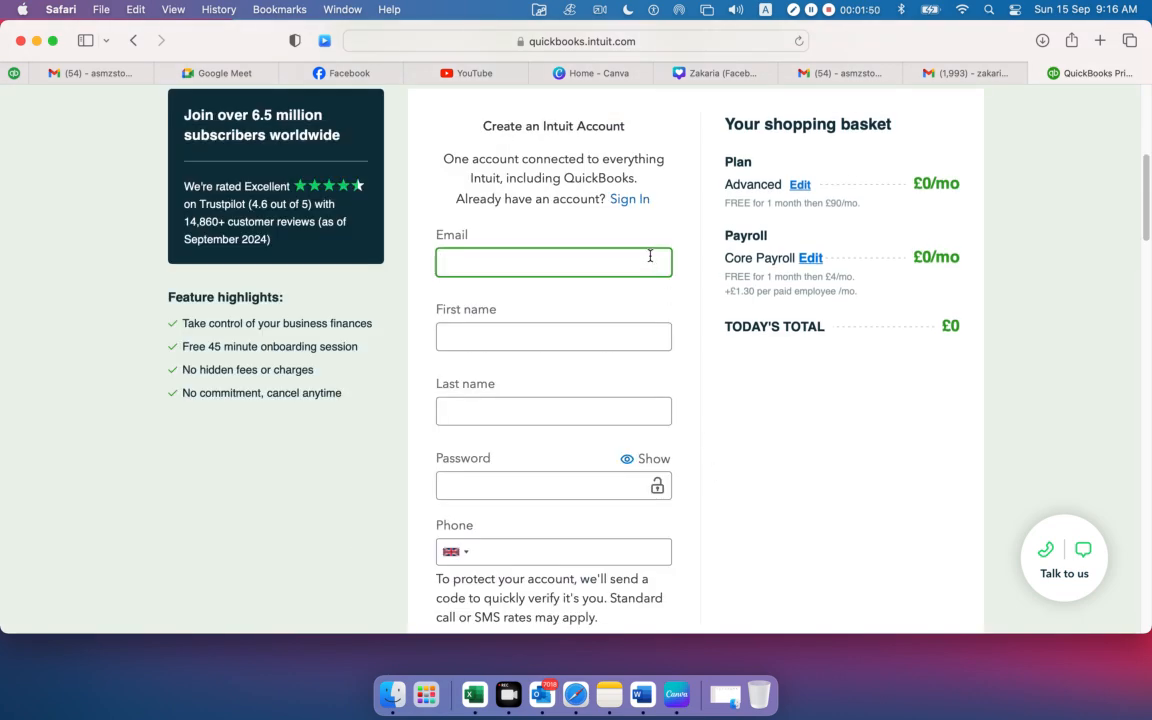
left_click(629, 199)
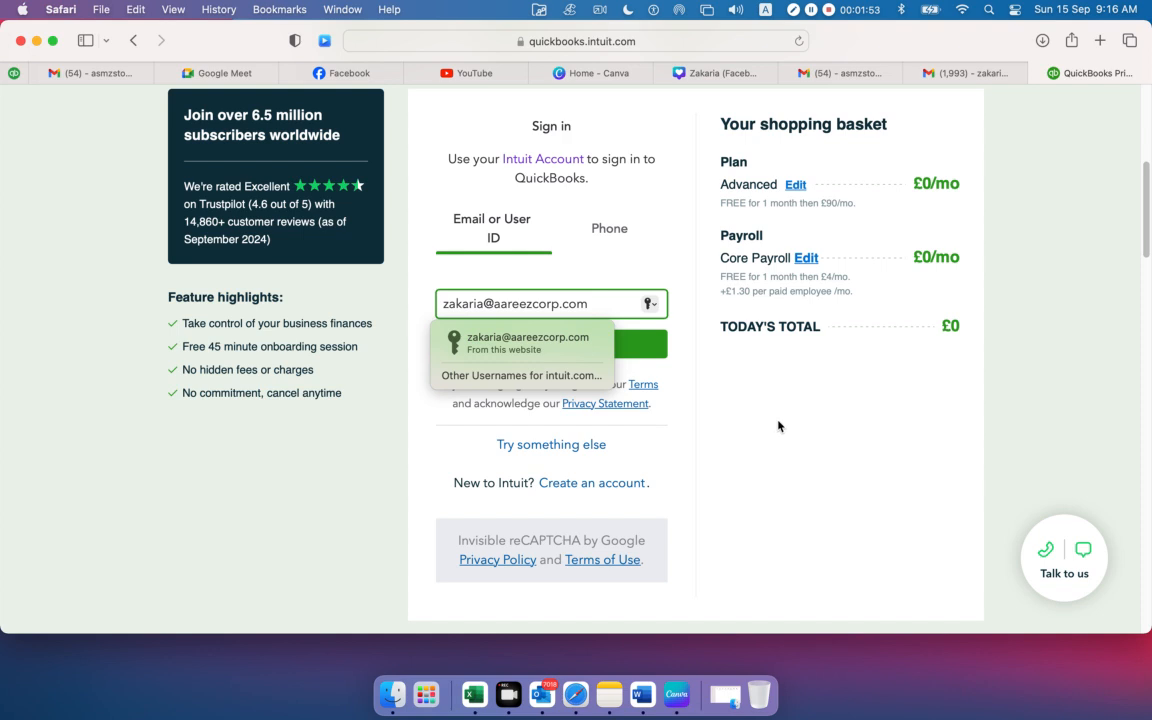
Sign in with the prefilled account e-mail, filling in the password from the saved accounts.intuit.com login.
left_click(531, 345)
left_click(559, 345)
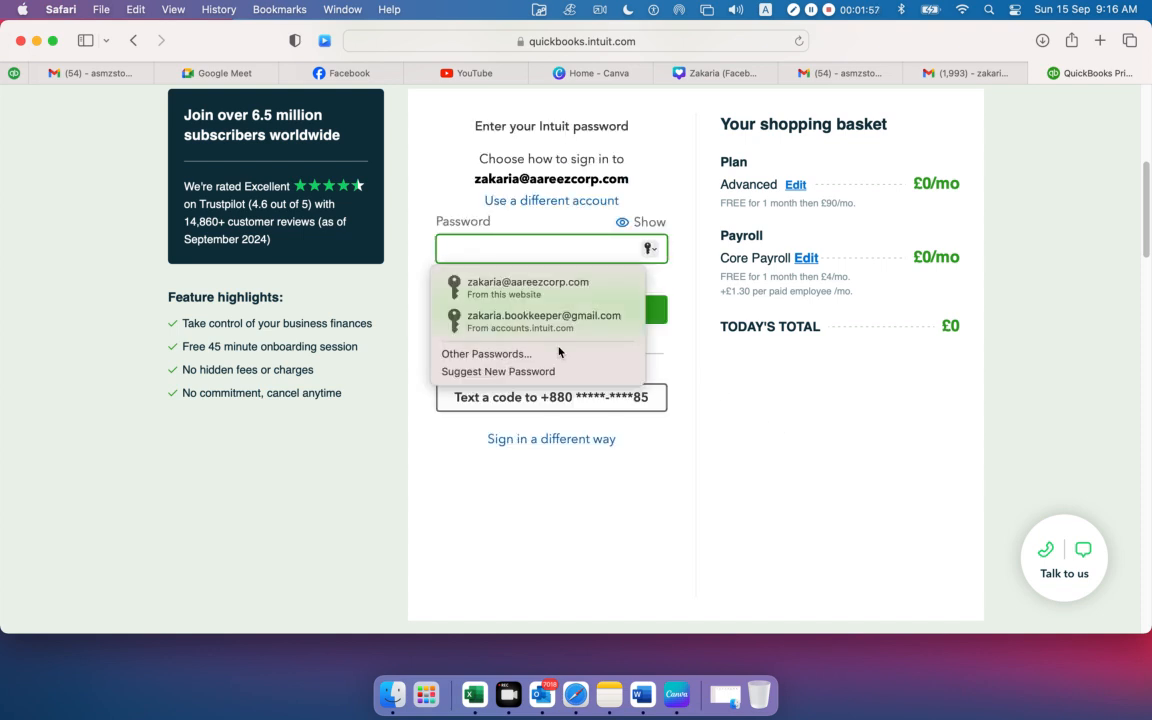
left_click(552, 317)
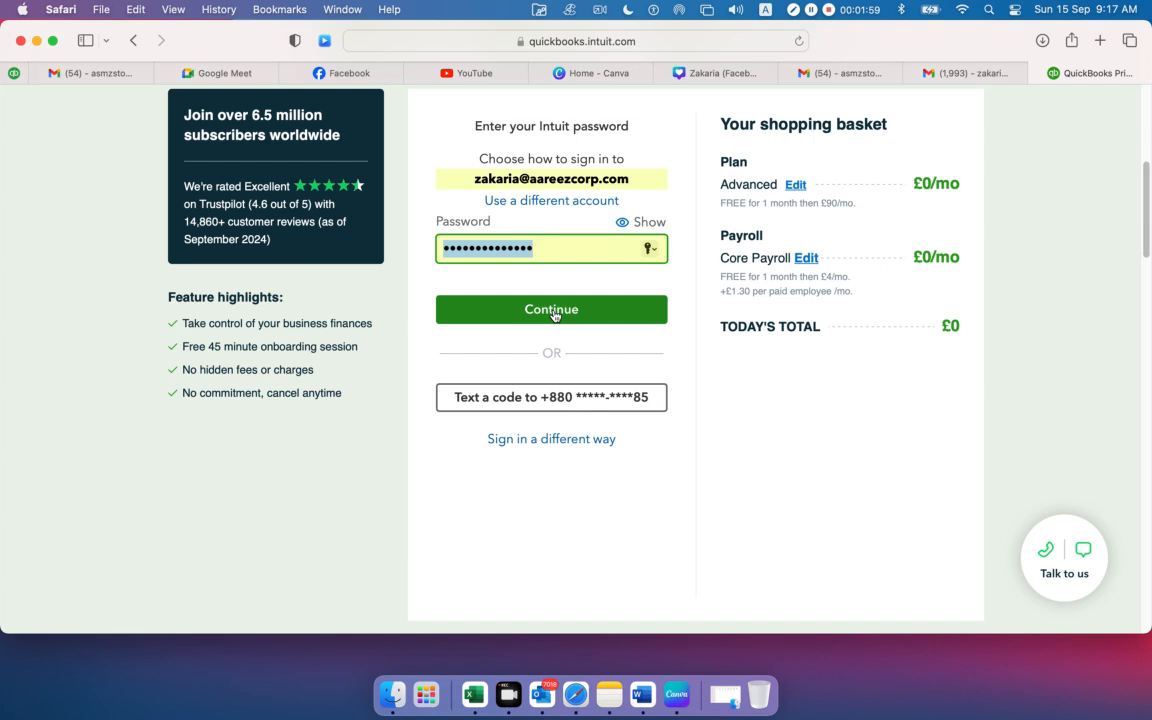
left_click(552, 312)
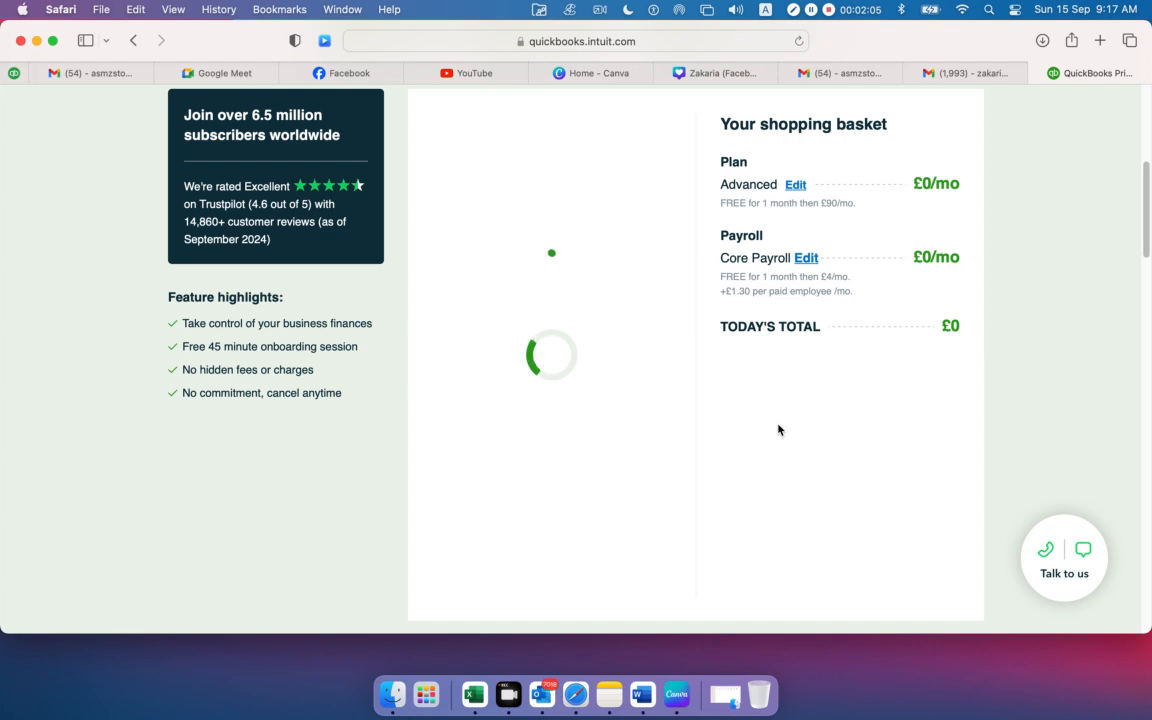
Look through the list of existing companies linked to the account.
scroll(599, 399, "down", 10)
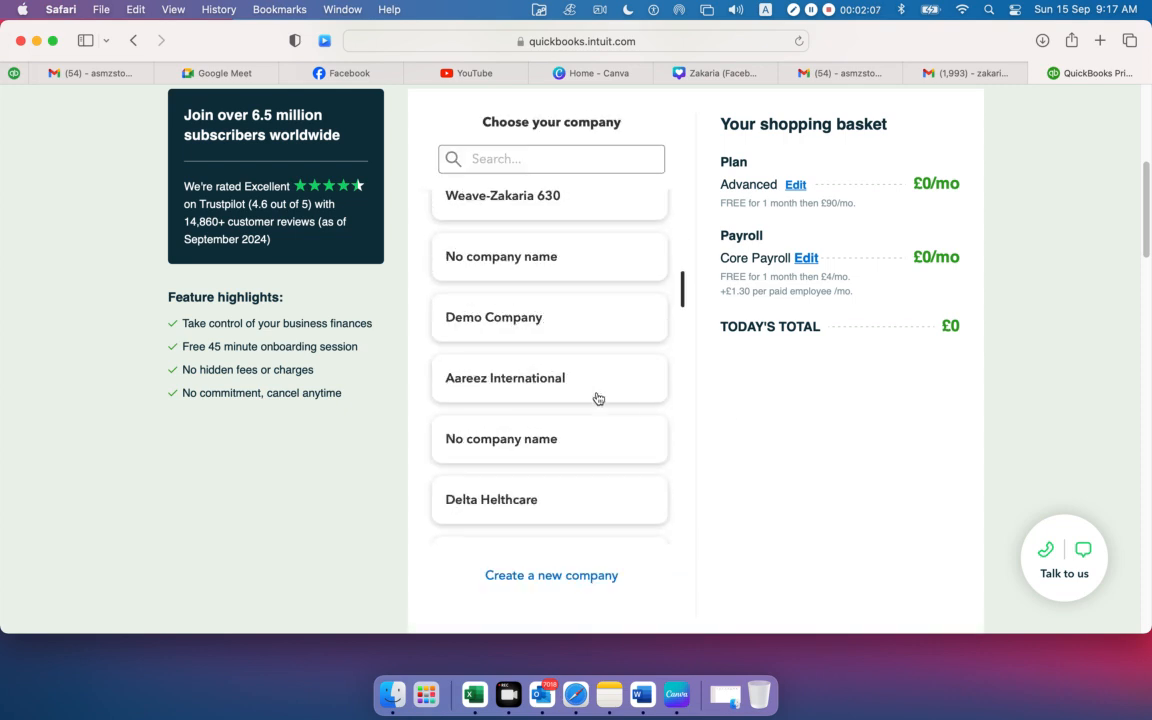
scroll(597, 398, "down", 10)
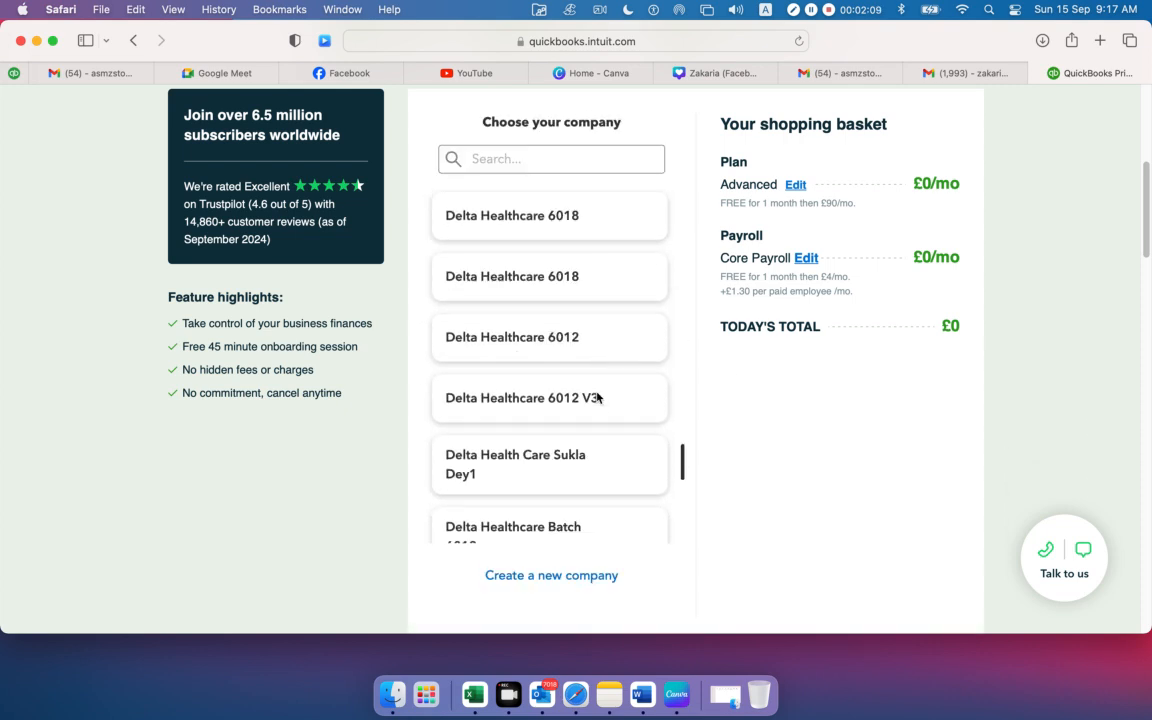
scroll(596, 397, "up", 1)
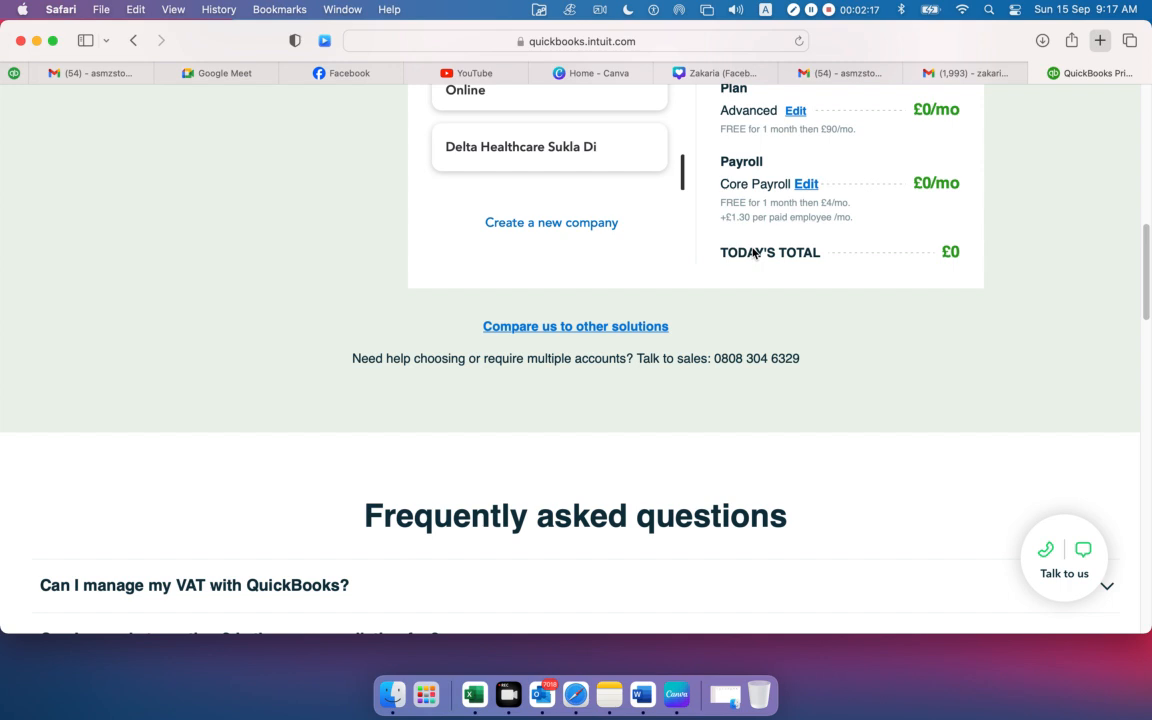
key("super+t")
left_click(330, 365)
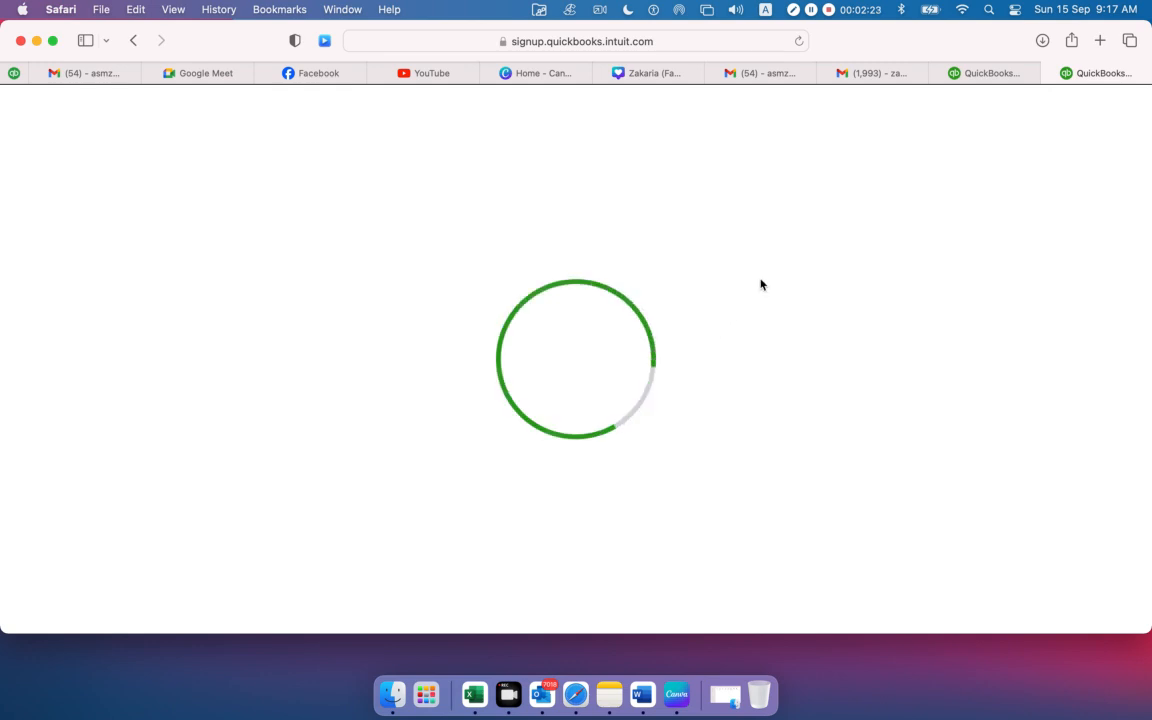
left_click(995, 73)
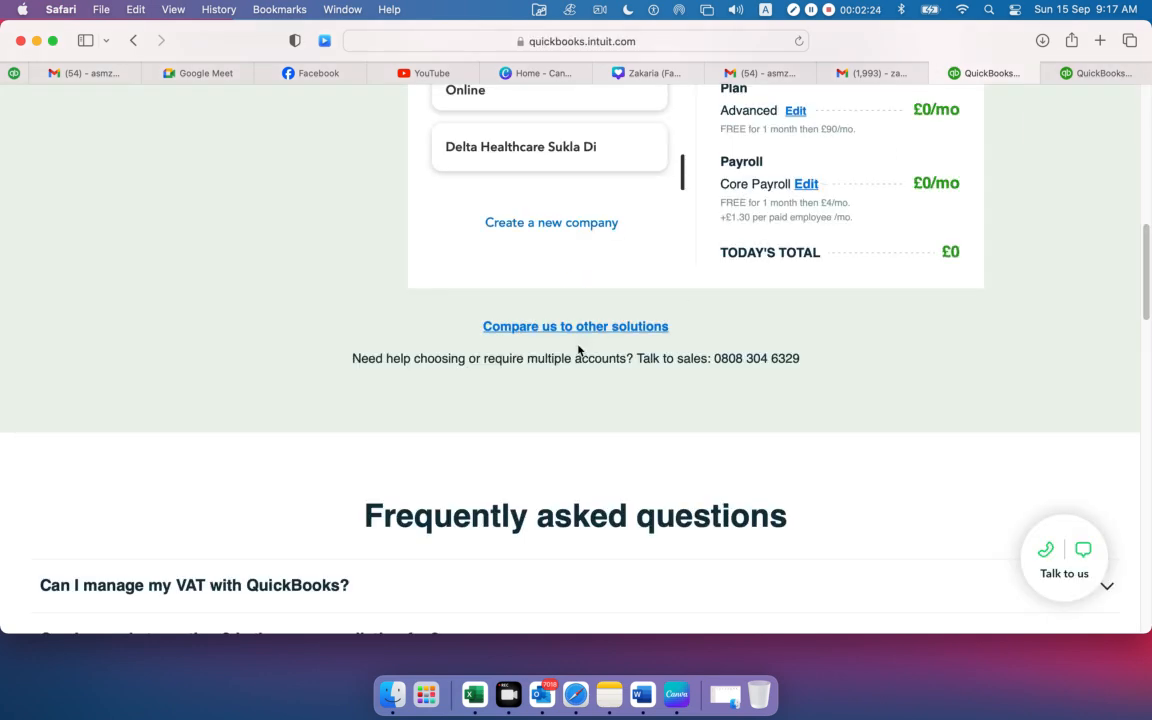
Choose to create a new company and start its setup from the welcome page.
left_click(522, 227)
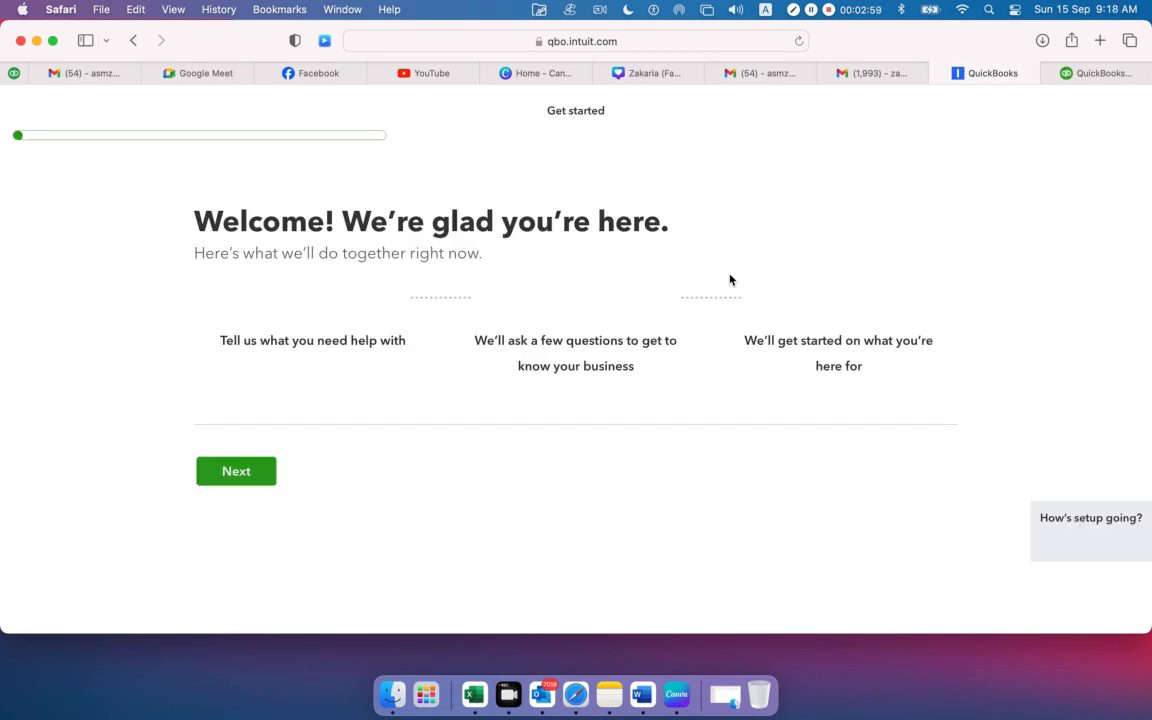
scroll(548, 264, "down", 1)
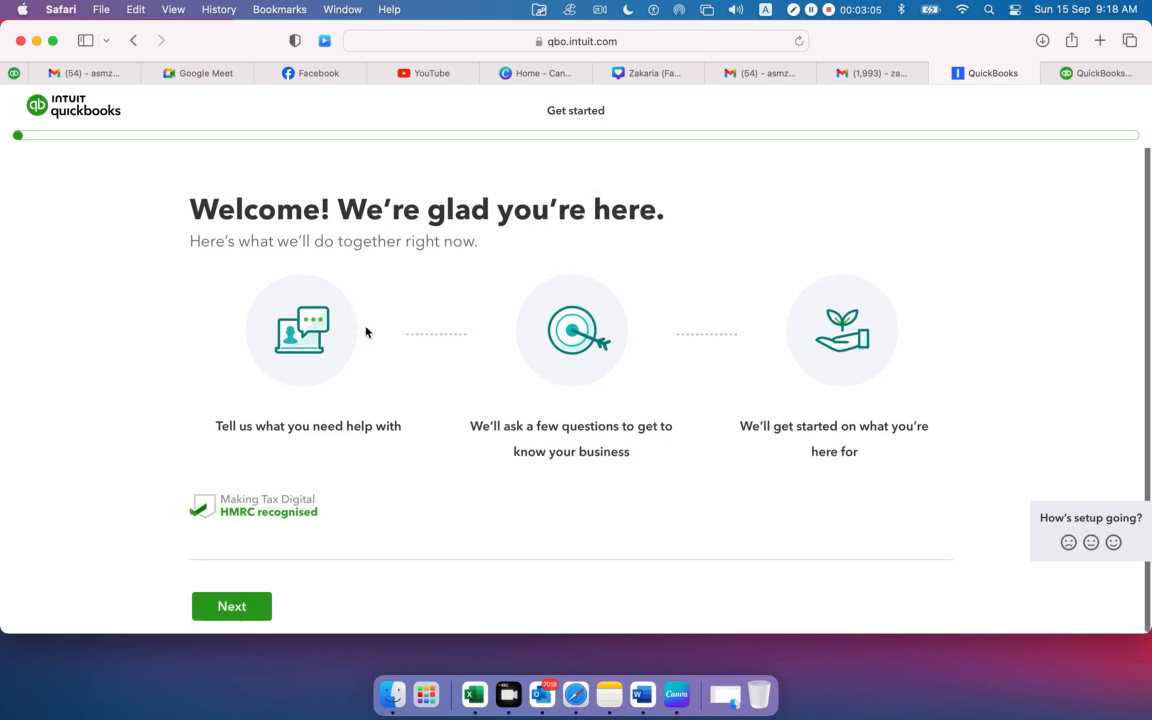
left_click(236, 607)
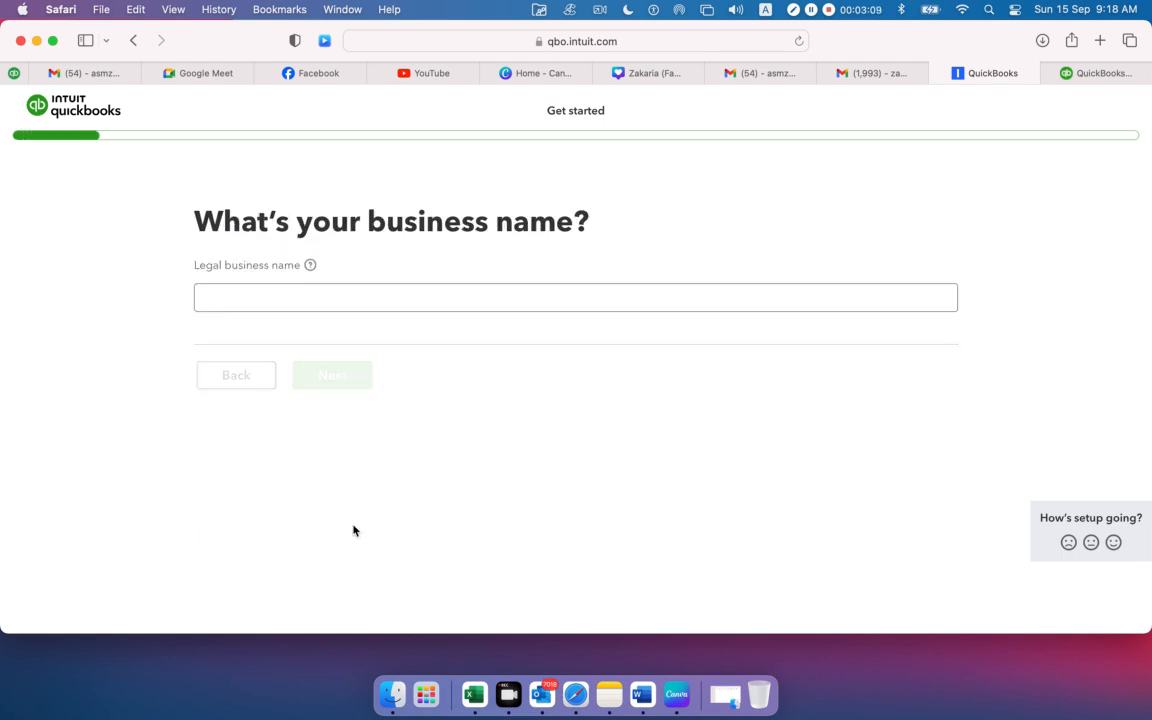
Enter Delta Healthcare followed by the account holder's first name as the legal business name and submit it.
left_click(268, 290)
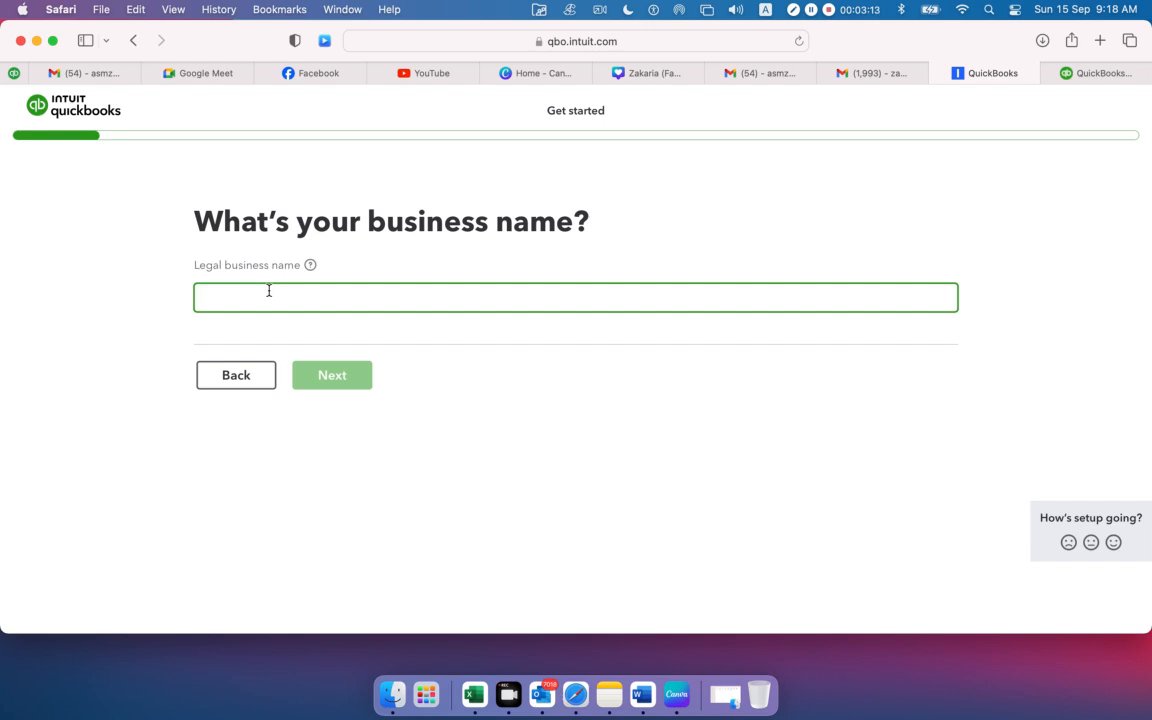
type("Delt")
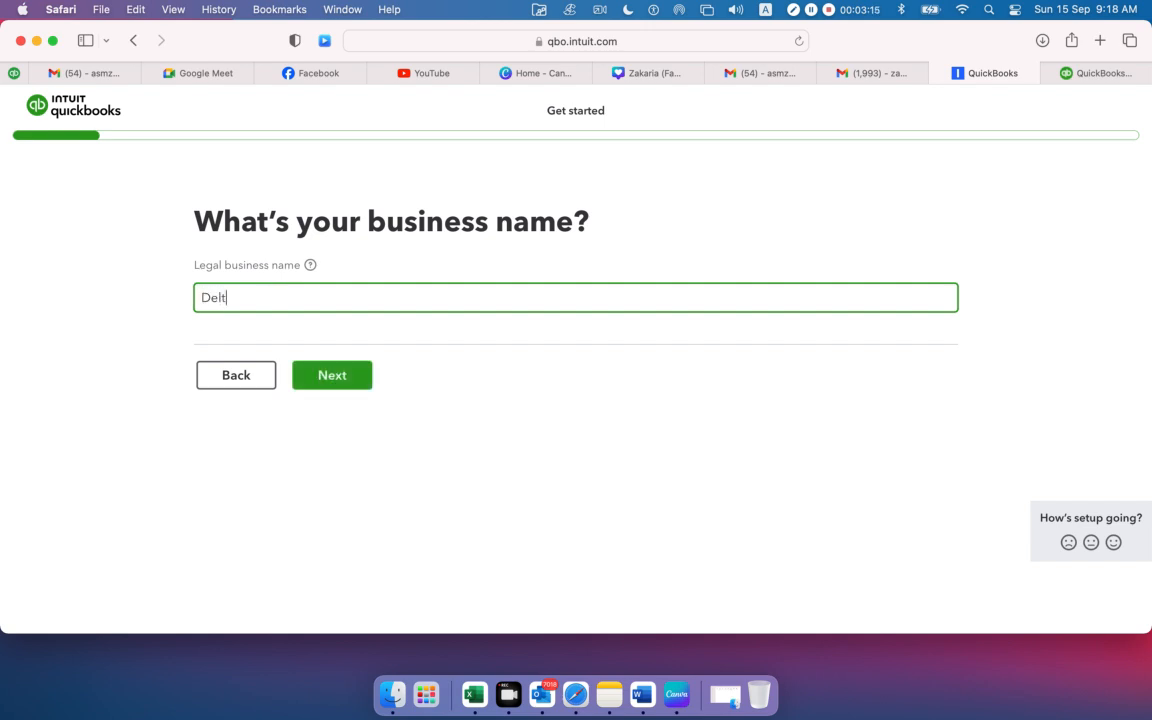
type("a Healt")
type("hcare Zakartia")
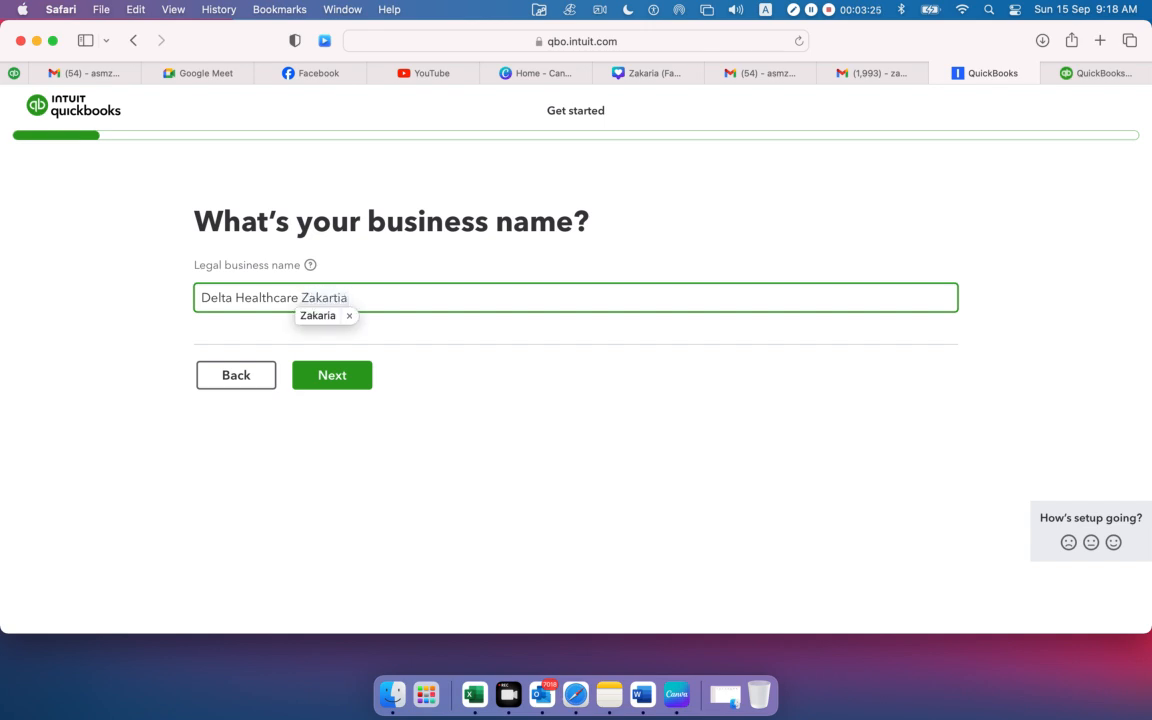
key("BackSpace")
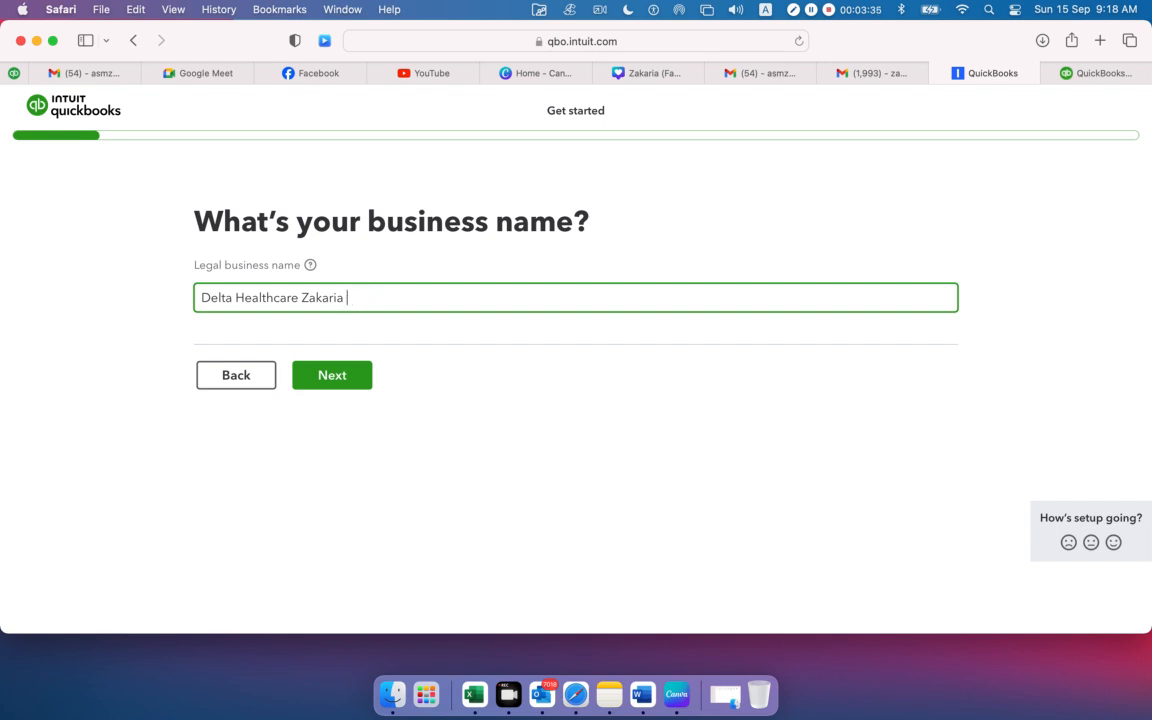
left_click(316, 378)
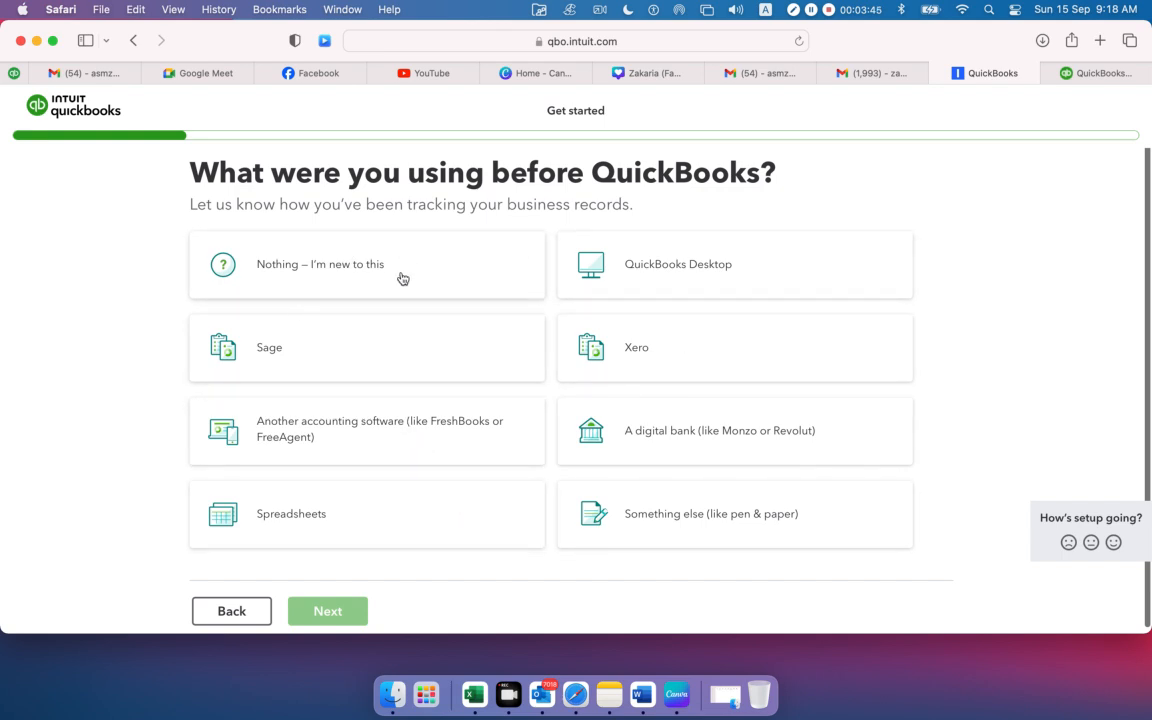
Answer "Something else (like pen & paper)" for the previous record-keeping method and 1-2 years for the time in business.
left_click(651, 517)
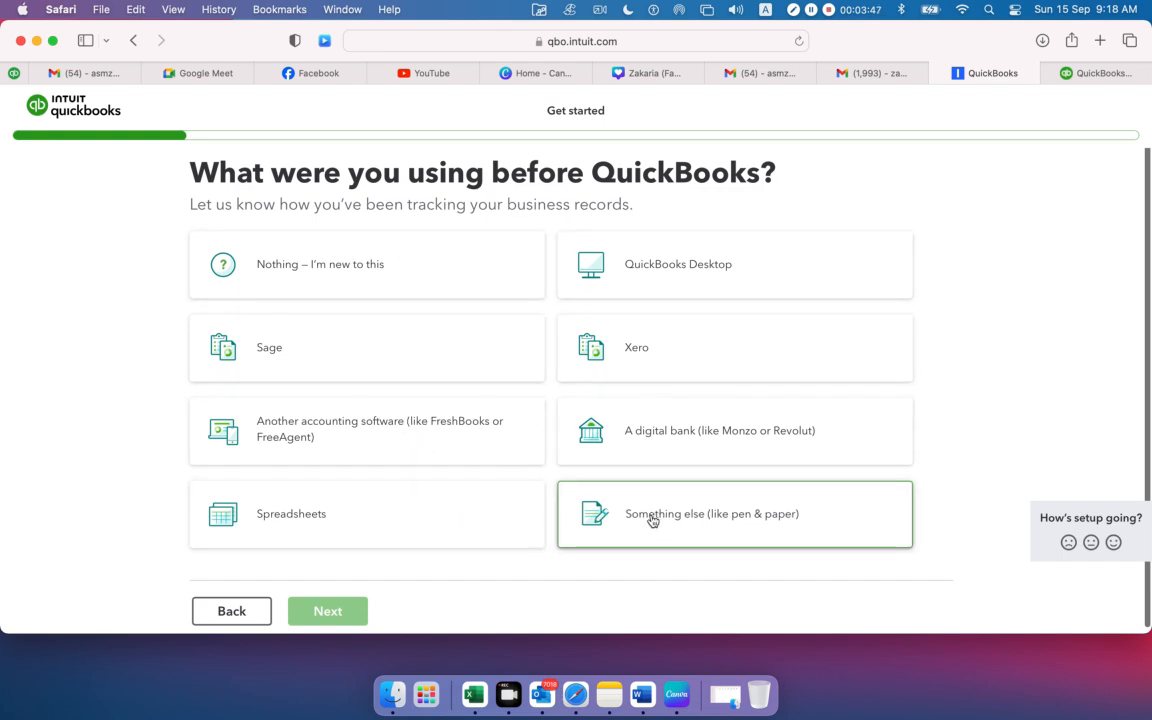
left_click(326, 610)
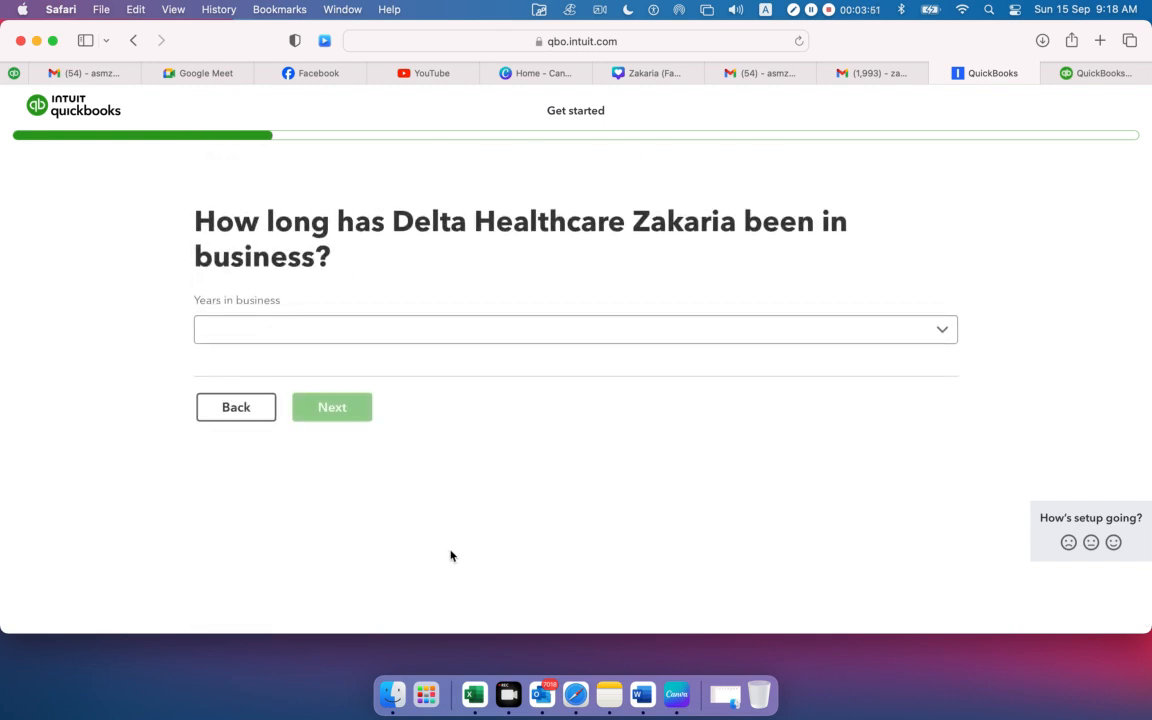
left_click(938, 333)
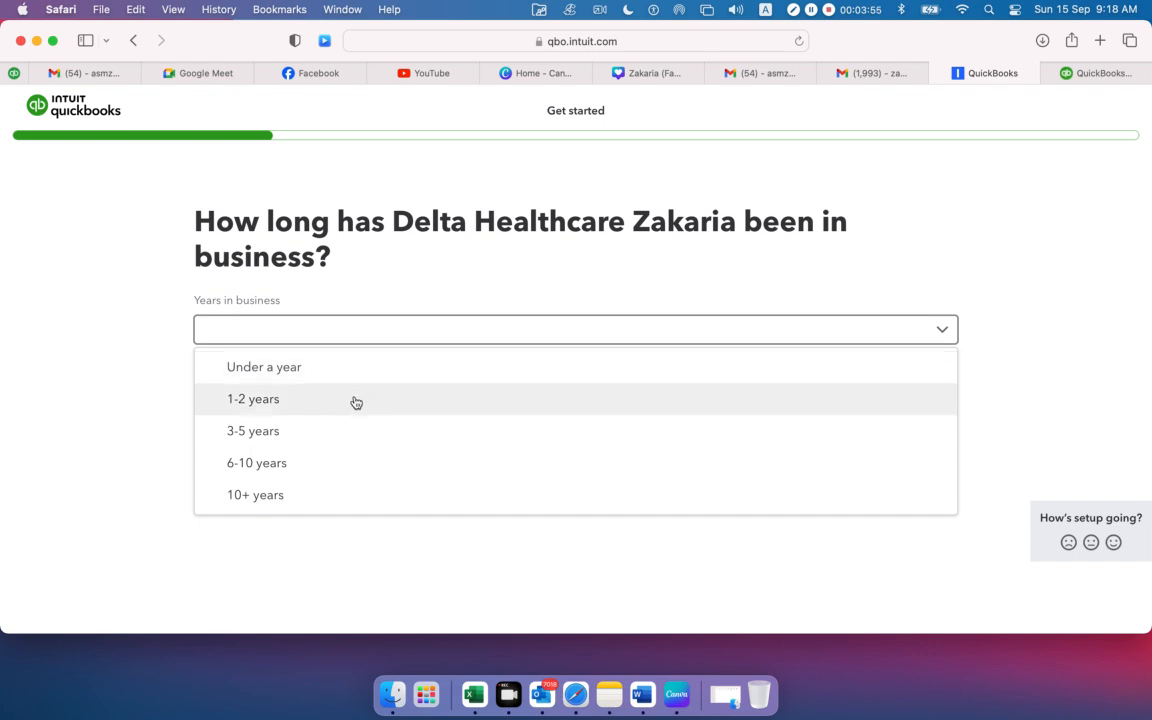
left_click(309, 400)
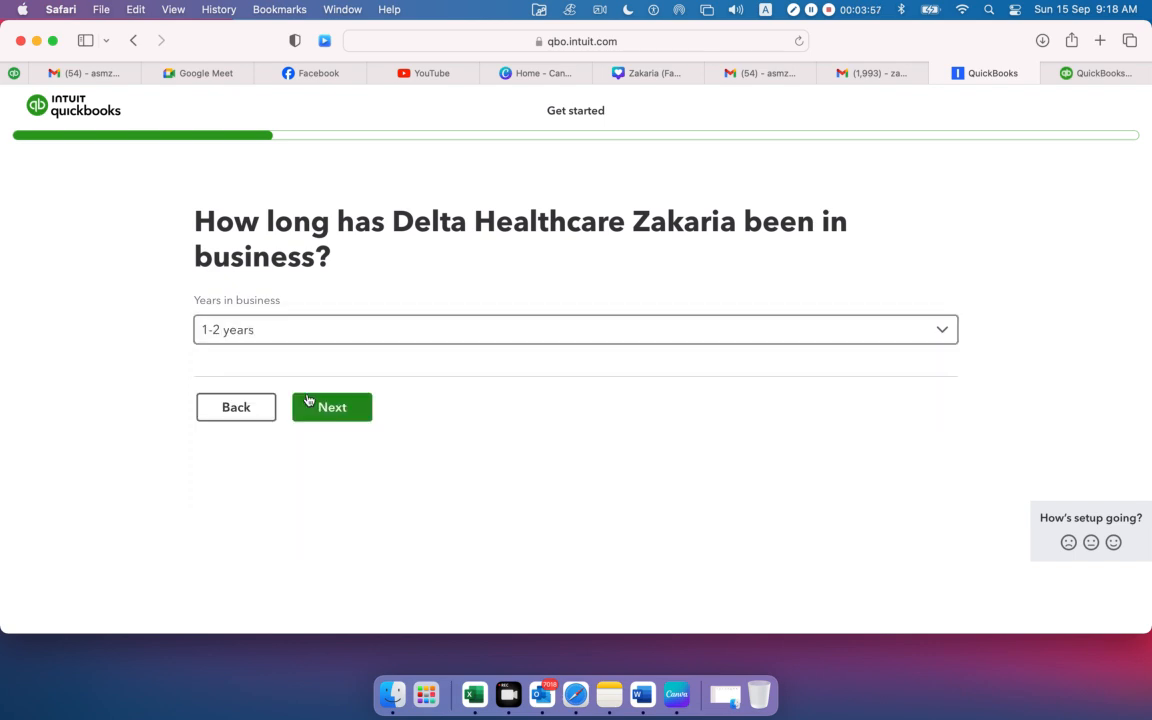
left_click(316, 406)
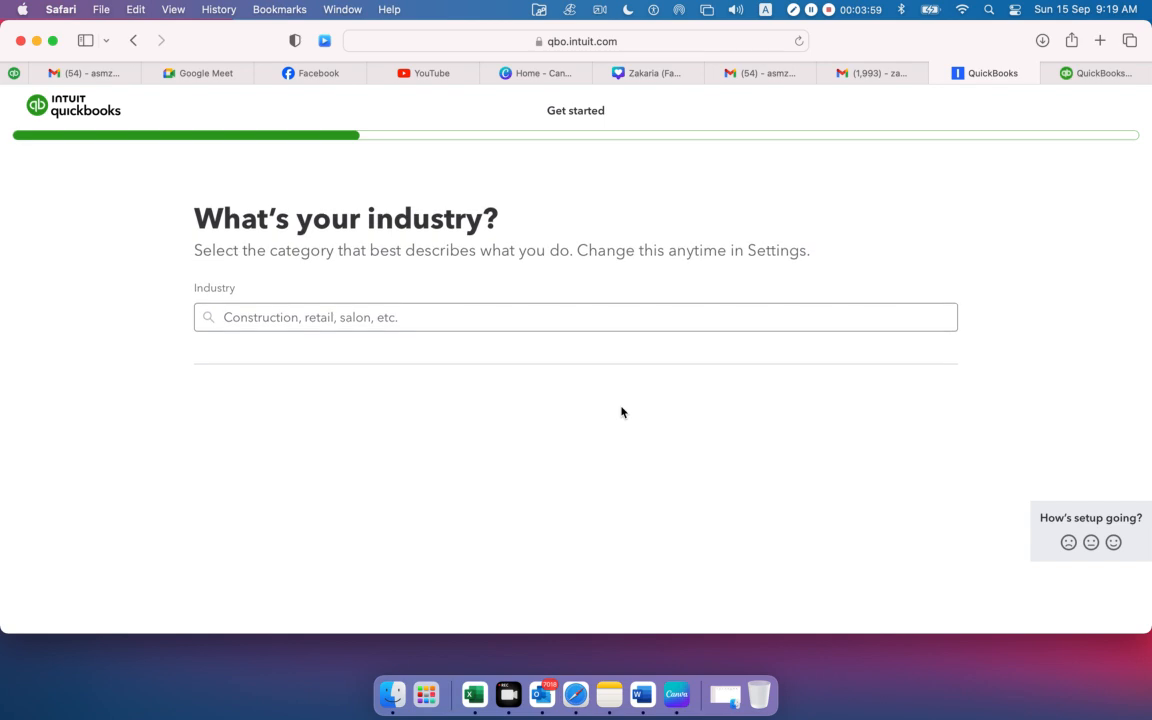
Search the industries for "health" and set the company's industry to Home health care services.
left_click(347, 320)
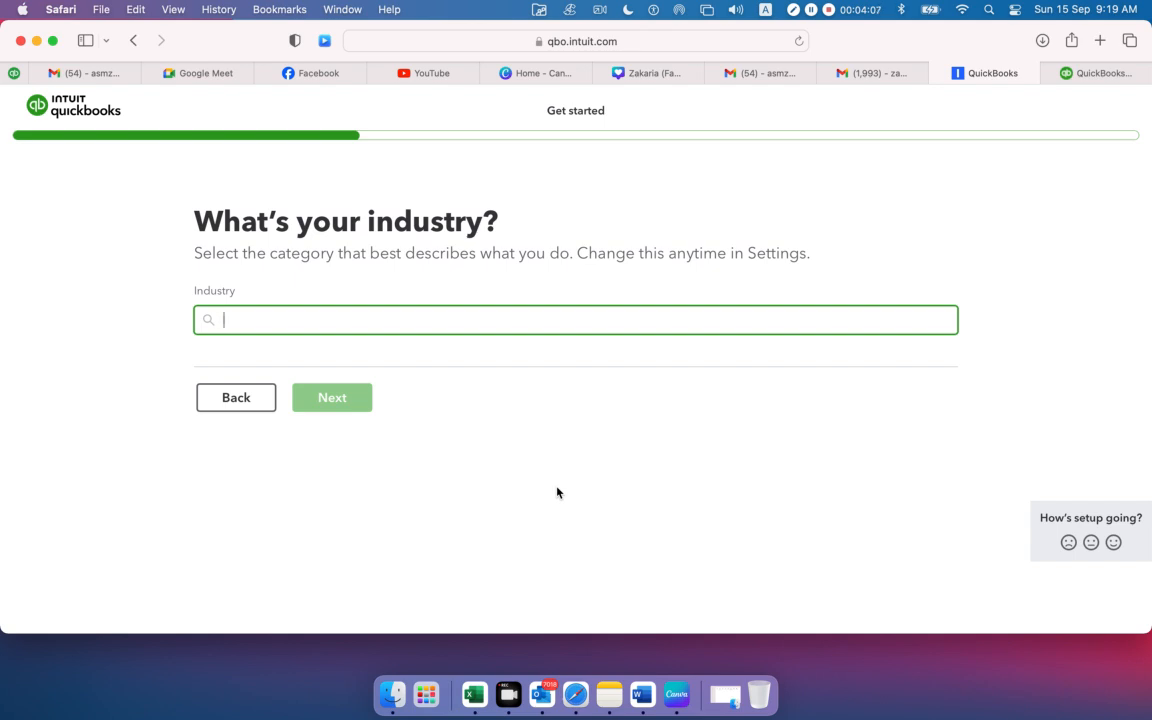
type("hea")
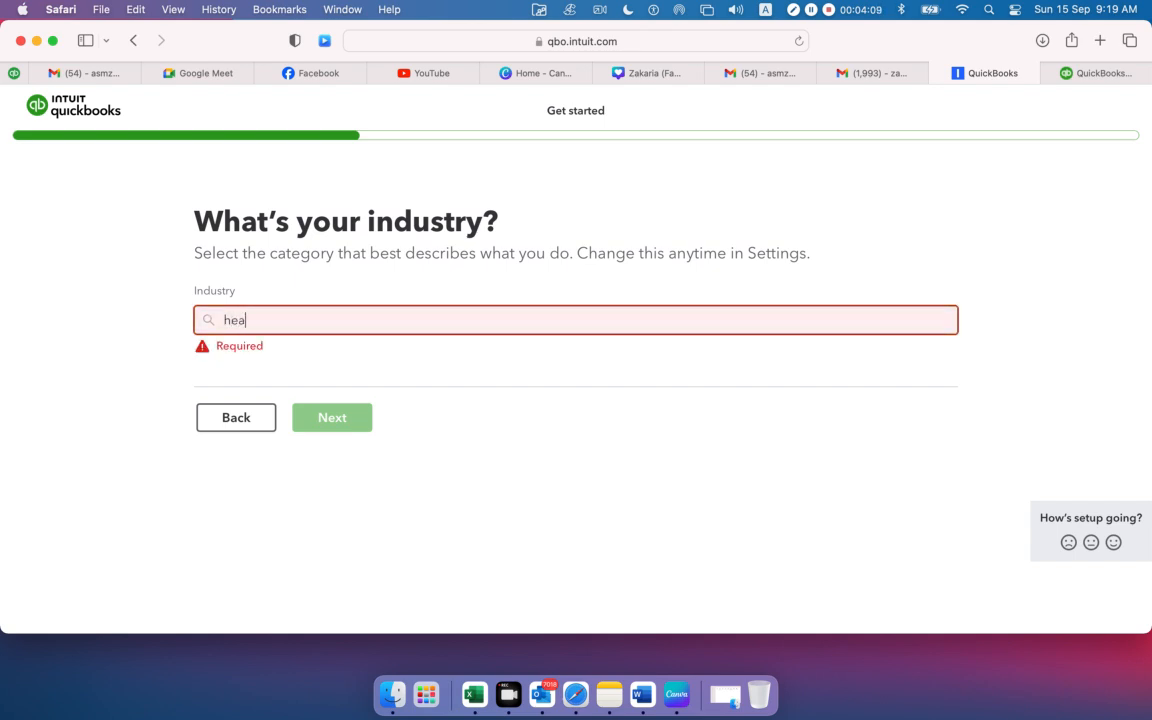
type("lth")
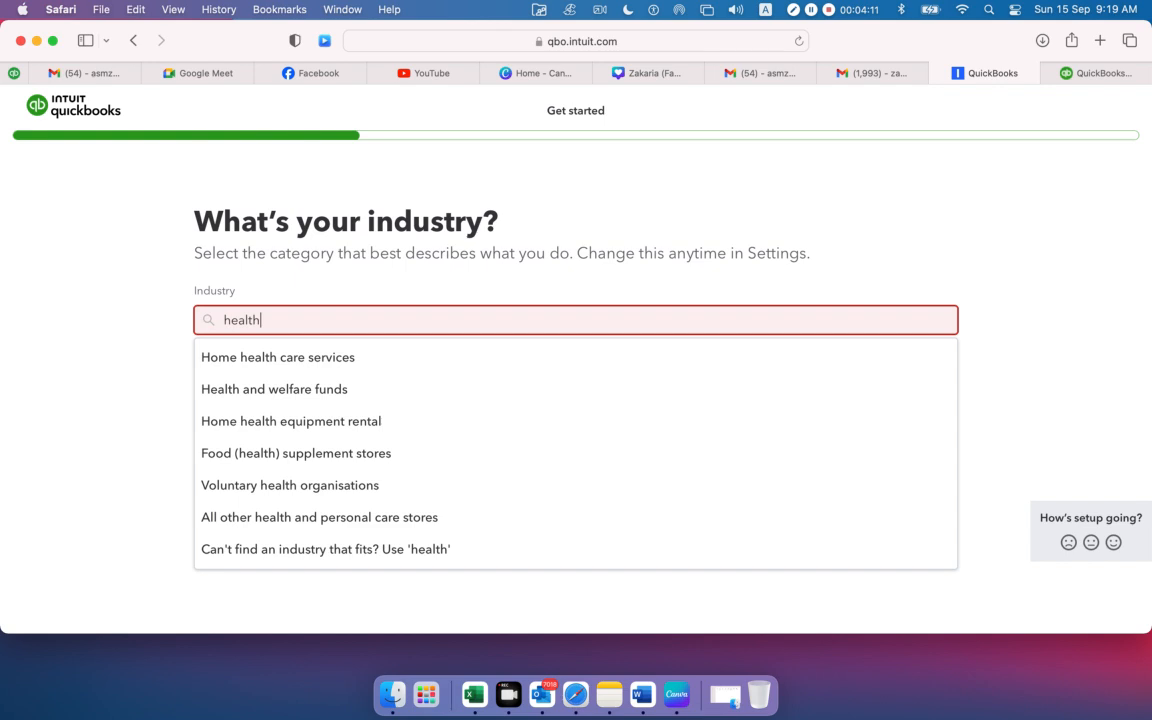
left_click(282, 358)
left_click(314, 399)
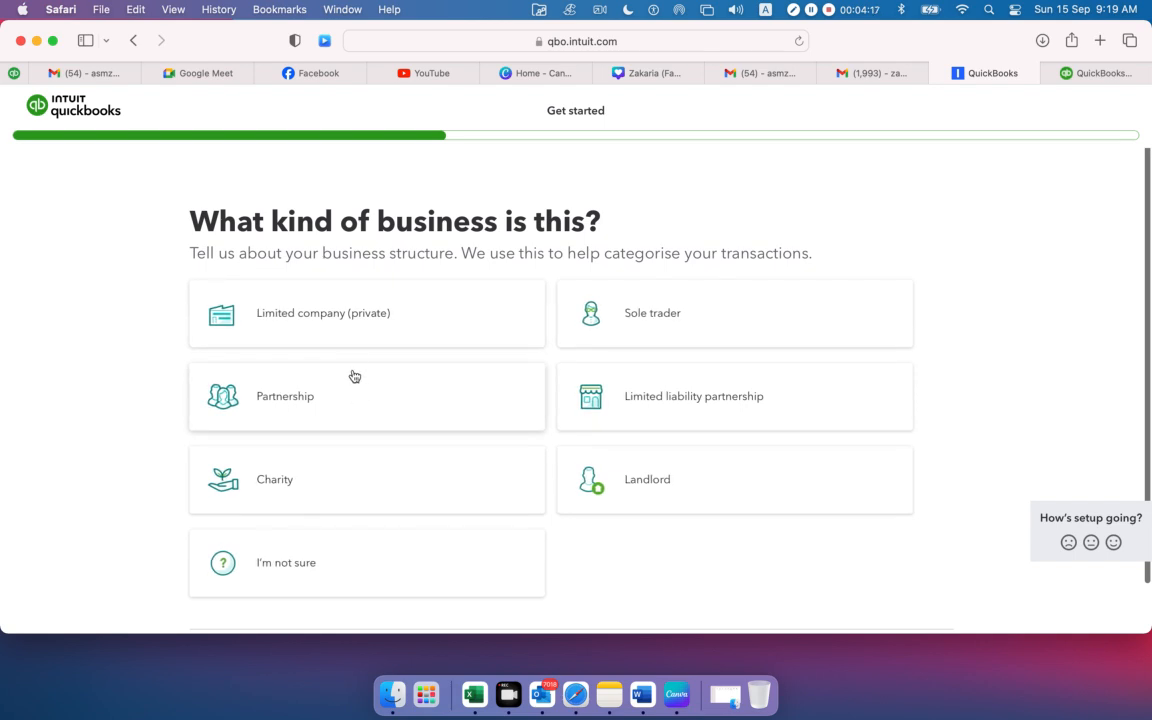
Set the business structure to Partnership and the main role to Bookkeeper or accountant.
left_click(297, 404)
left_click(329, 605)
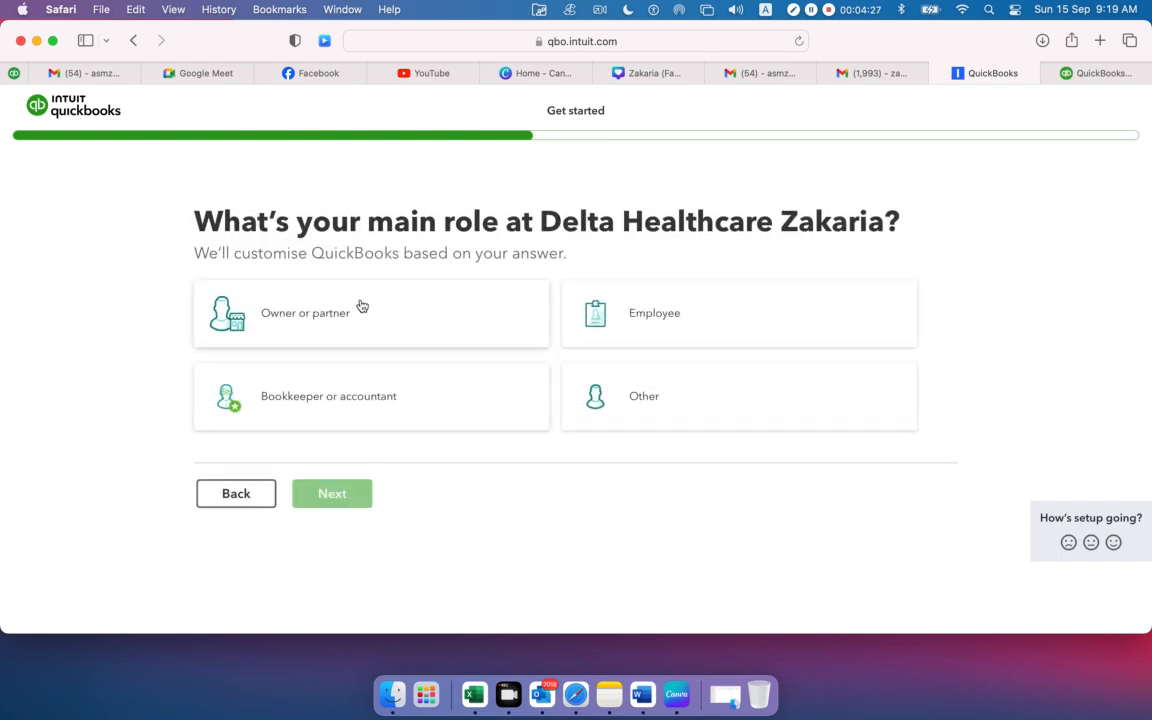
left_click(351, 403)
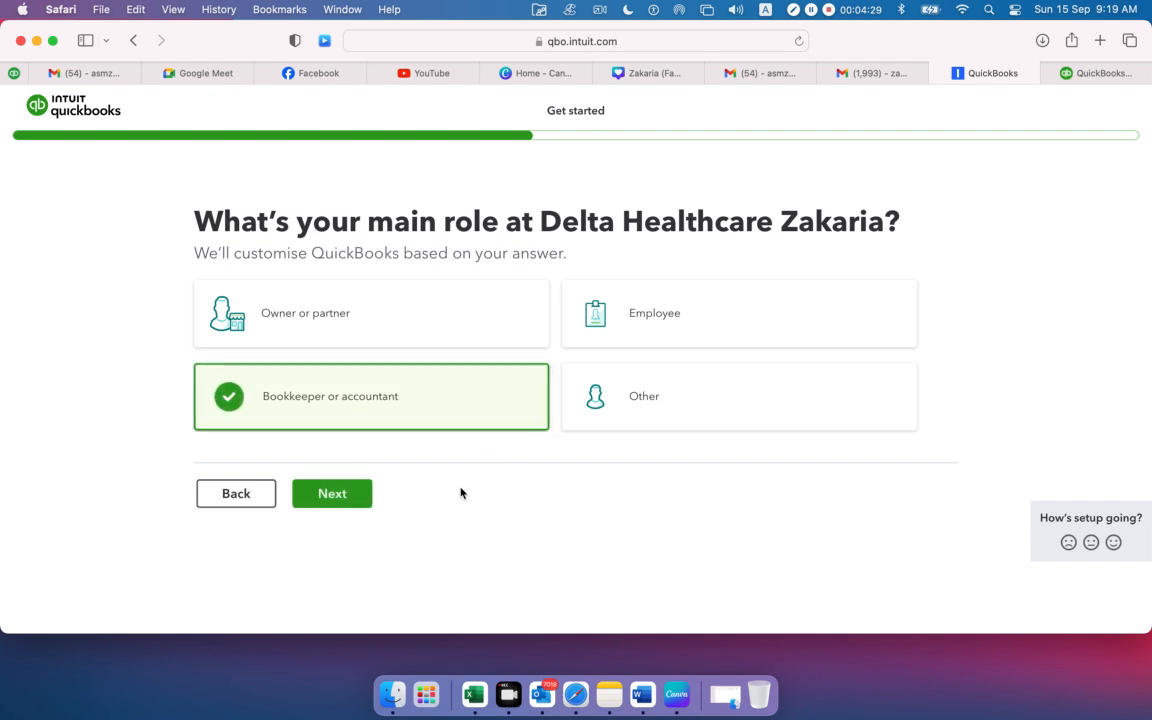
left_click(336, 494)
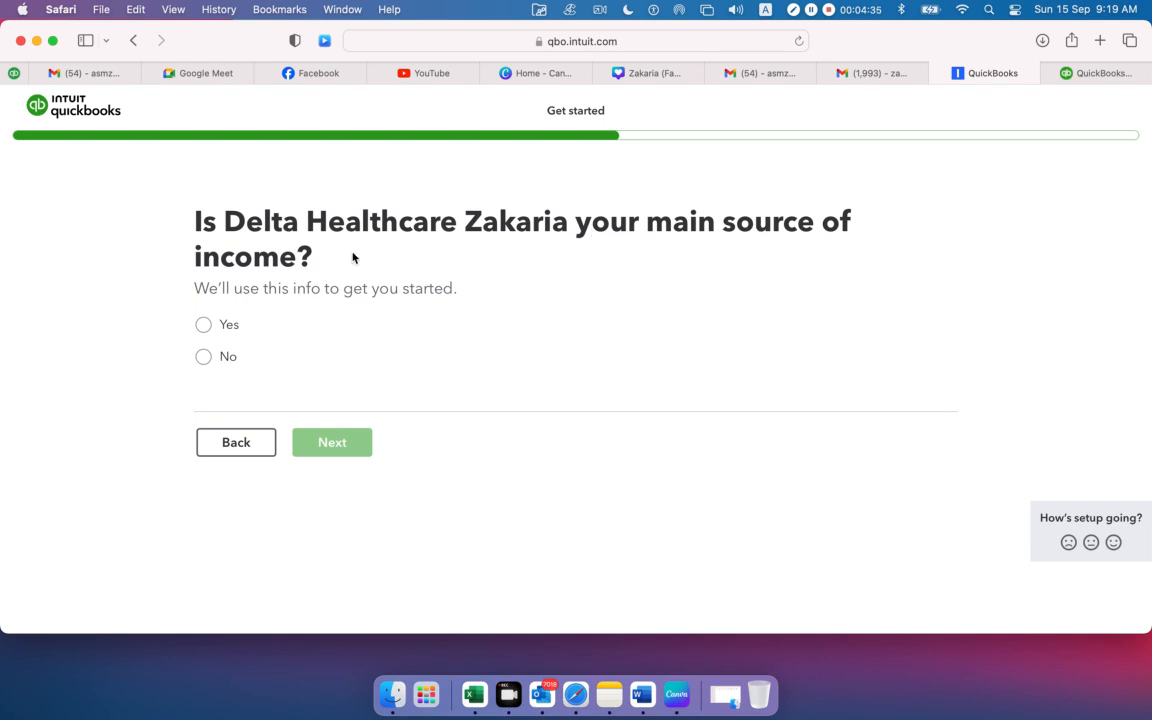
Answer Yes to the business being the main source of income, with "Something else" as the work description.
left_click(203, 325)
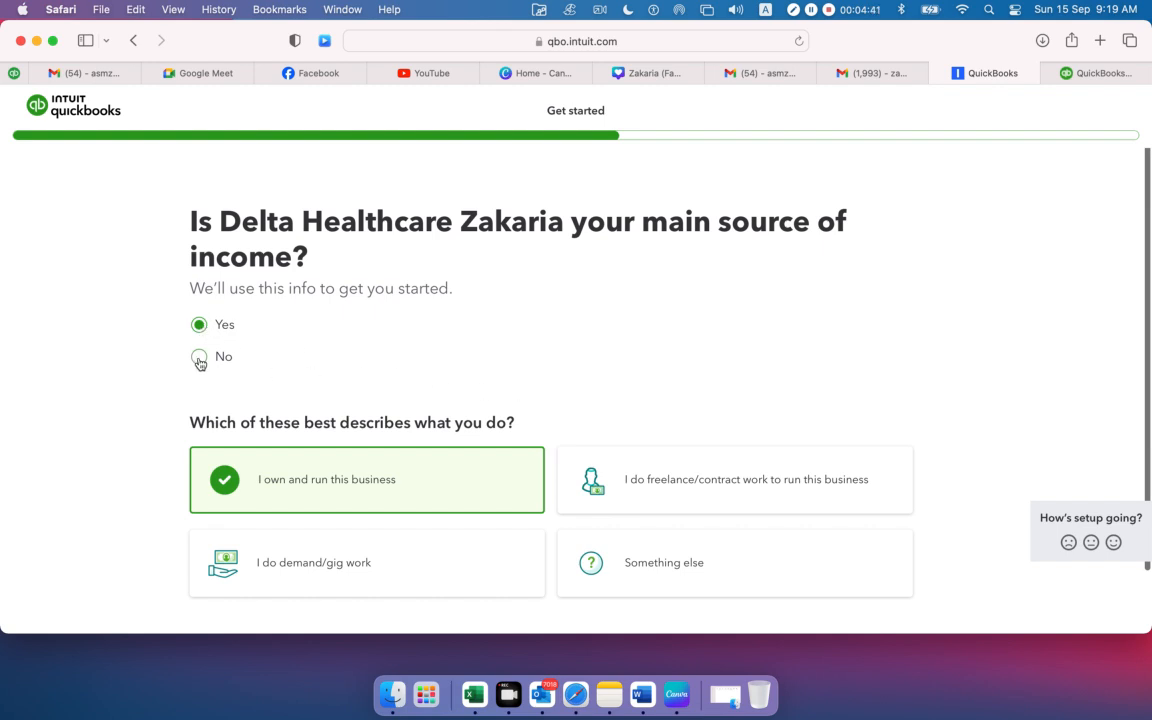
left_click(200, 326)
scroll(303, 429, "down", 2)
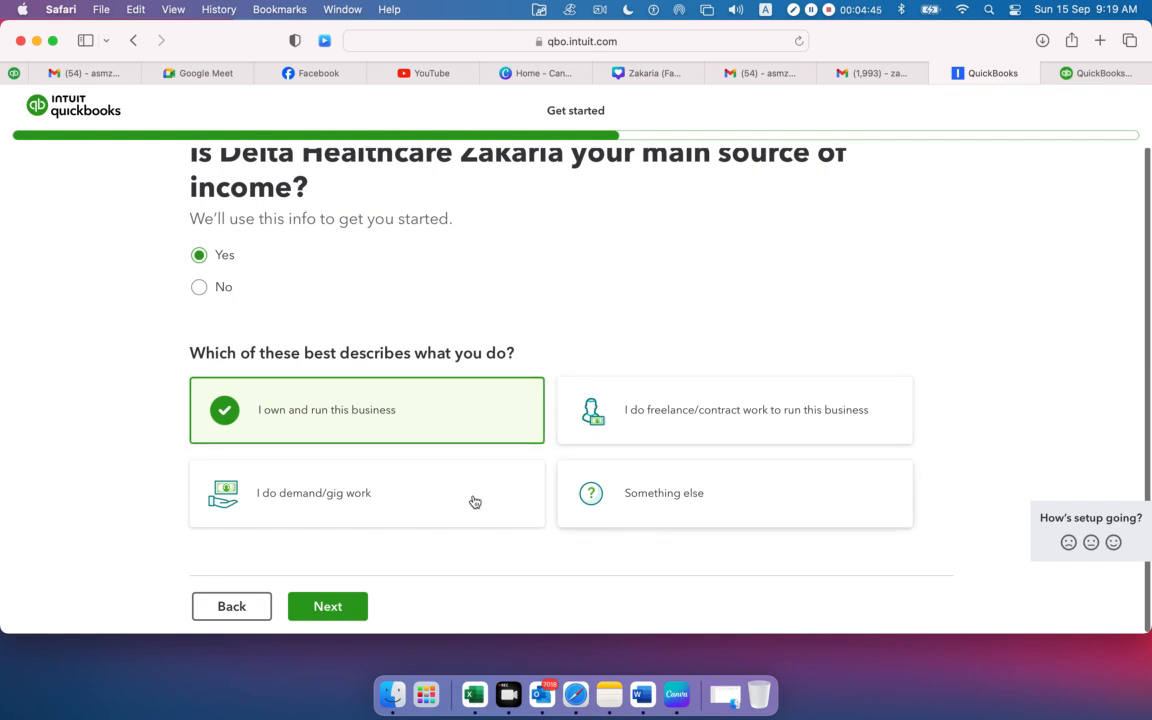
left_click(627, 496)
left_click(325, 605)
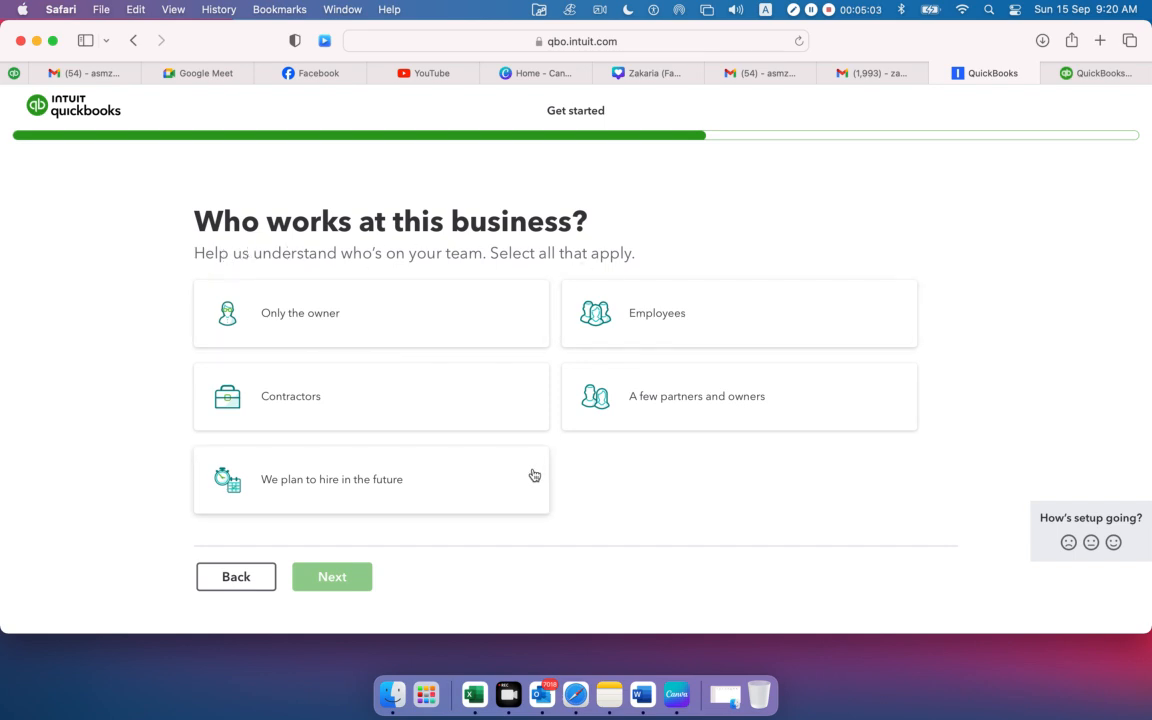
State that employees work at the business and set the number of employees to 2-5.
left_click(645, 324)
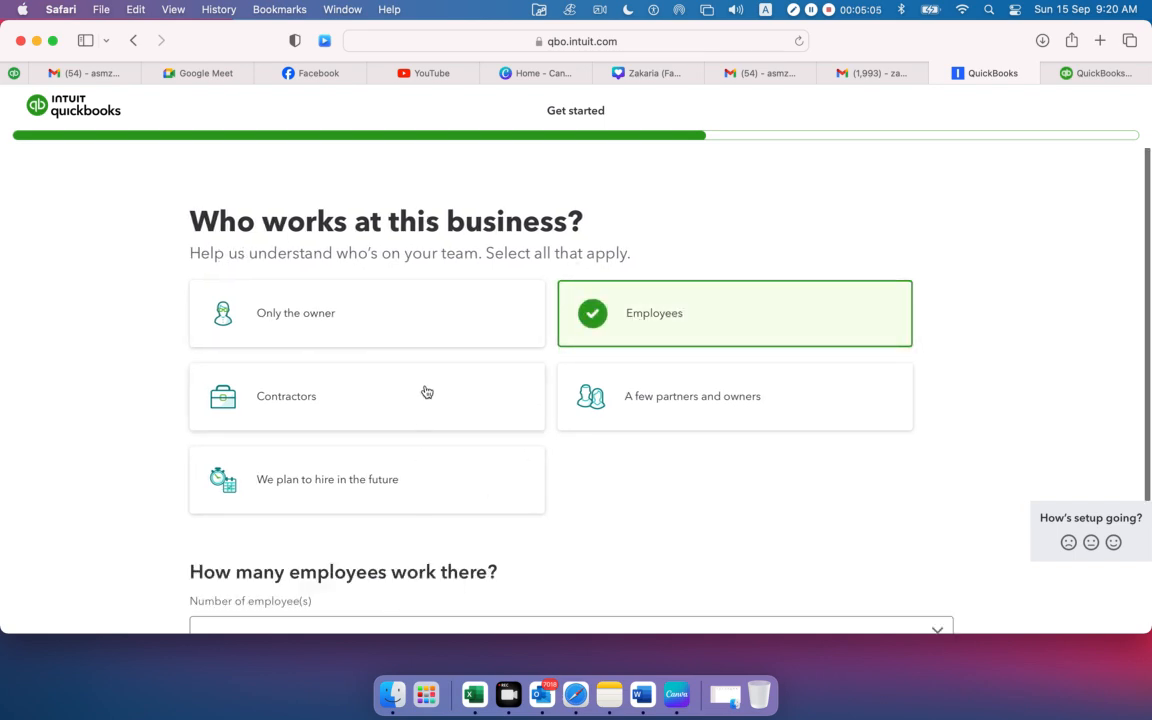
scroll(426, 393, "down", 2)
left_click(443, 540)
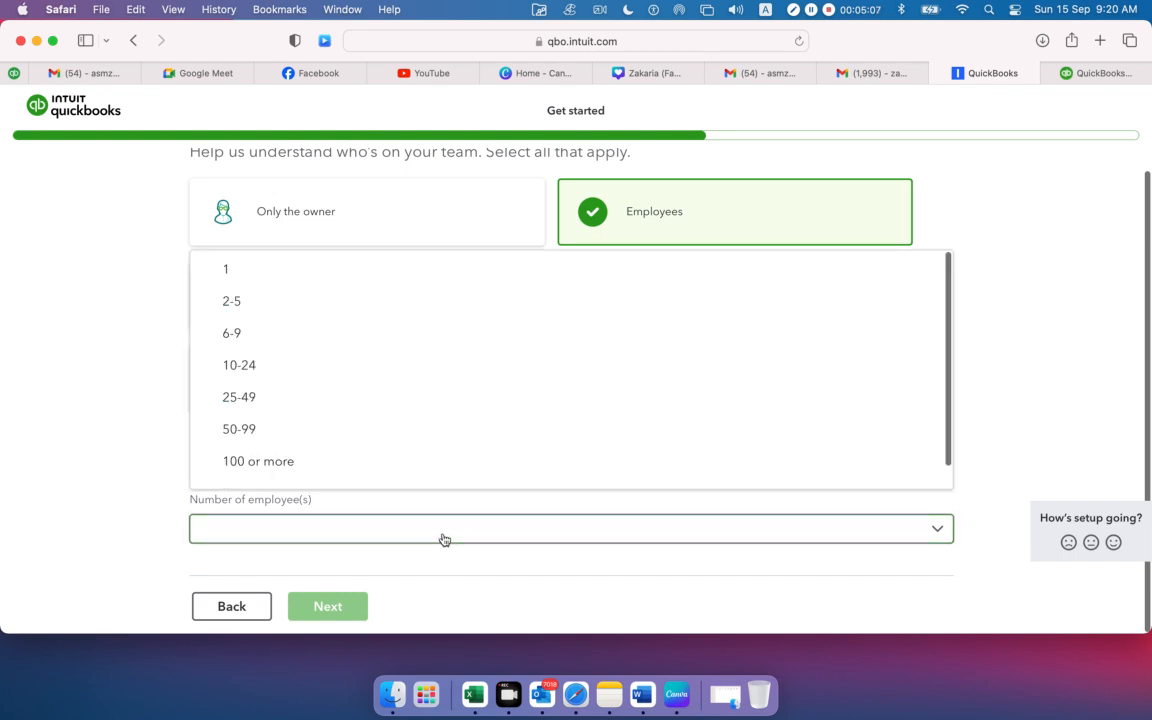
left_click(292, 306)
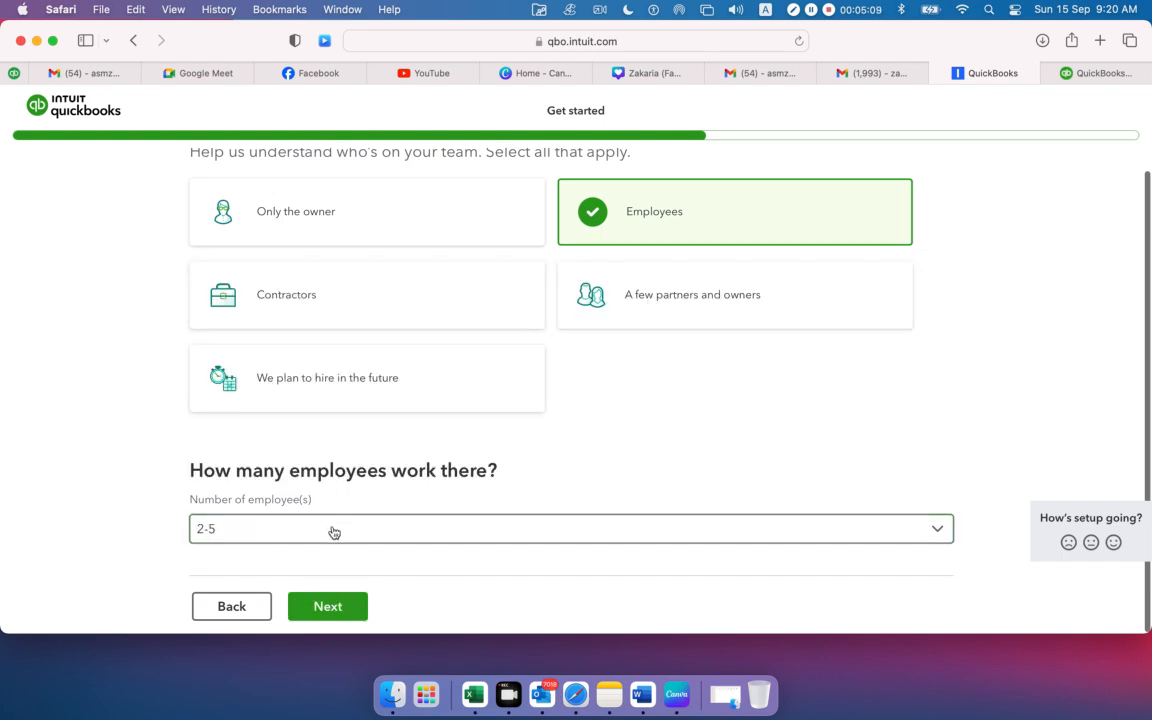
left_click(334, 532)
left_click(301, 314)
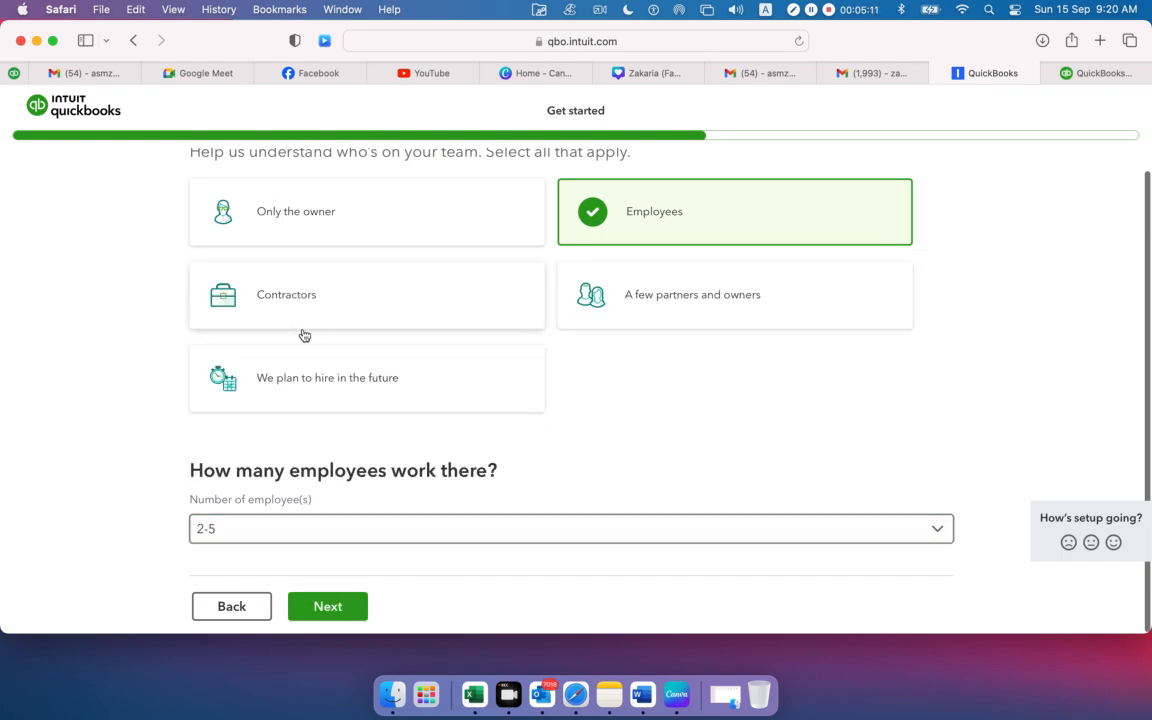
left_click(333, 614)
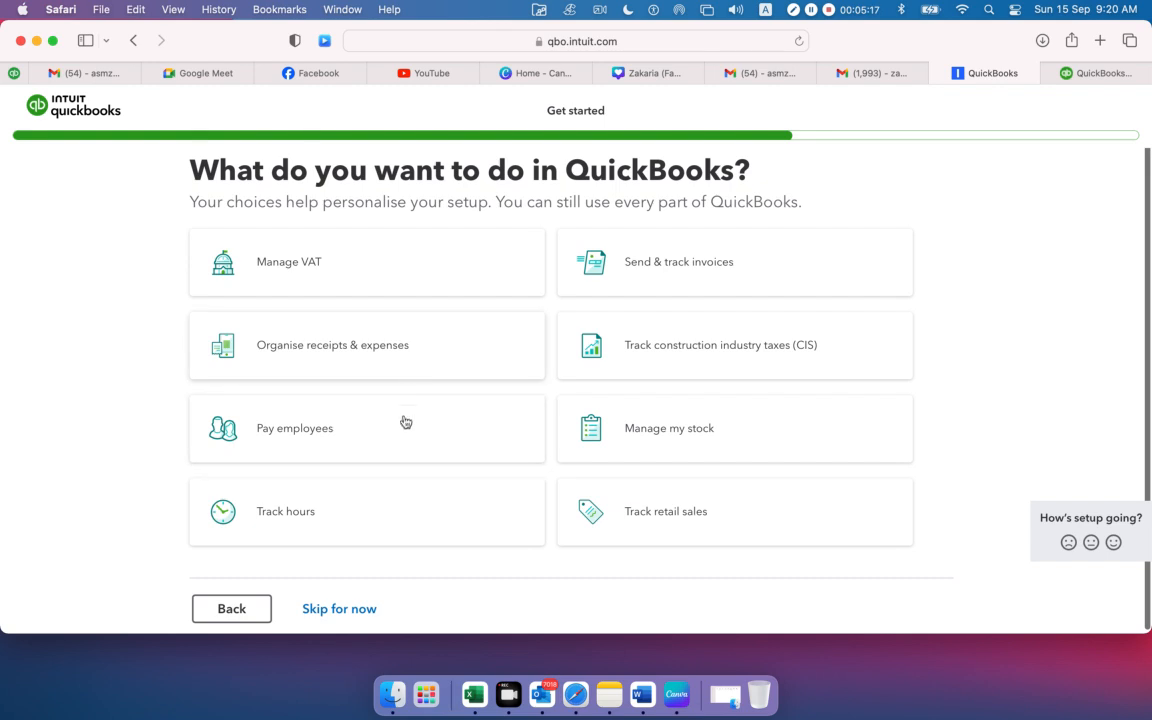
Select all eight things to do in QuickBooks, from Manage VAT to Track retail sales, and continue the setup.
left_click(410, 281)
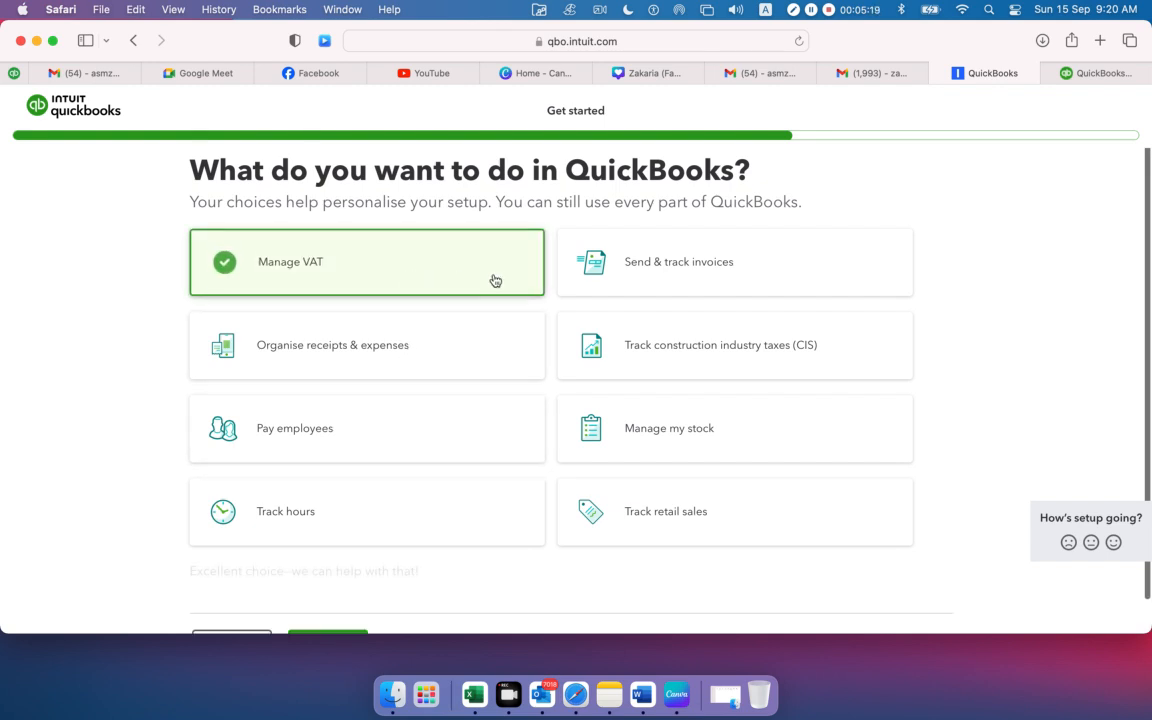
left_click(570, 285)
left_click(530, 340)
left_click(653, 360)
left_click(497, 422)
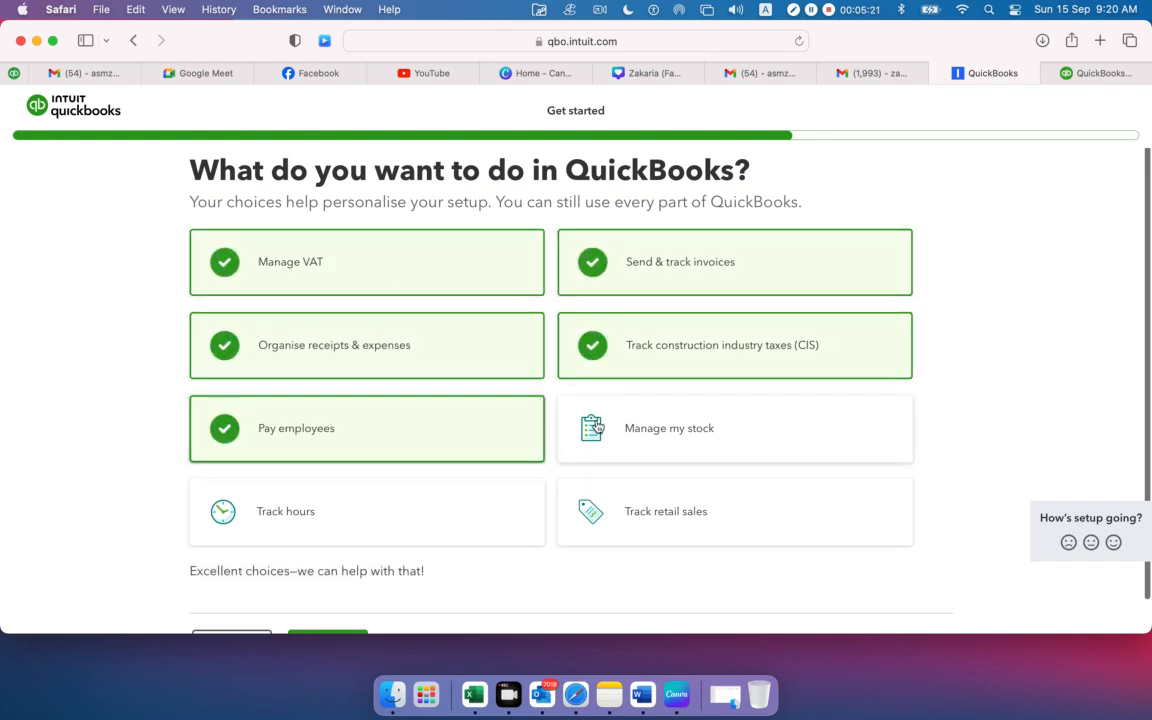
left_click(575, 430)
left_click(475, 508)
left_click(689, 512)
scroll(470, 430, "down", 1)
left_click(330, 607)
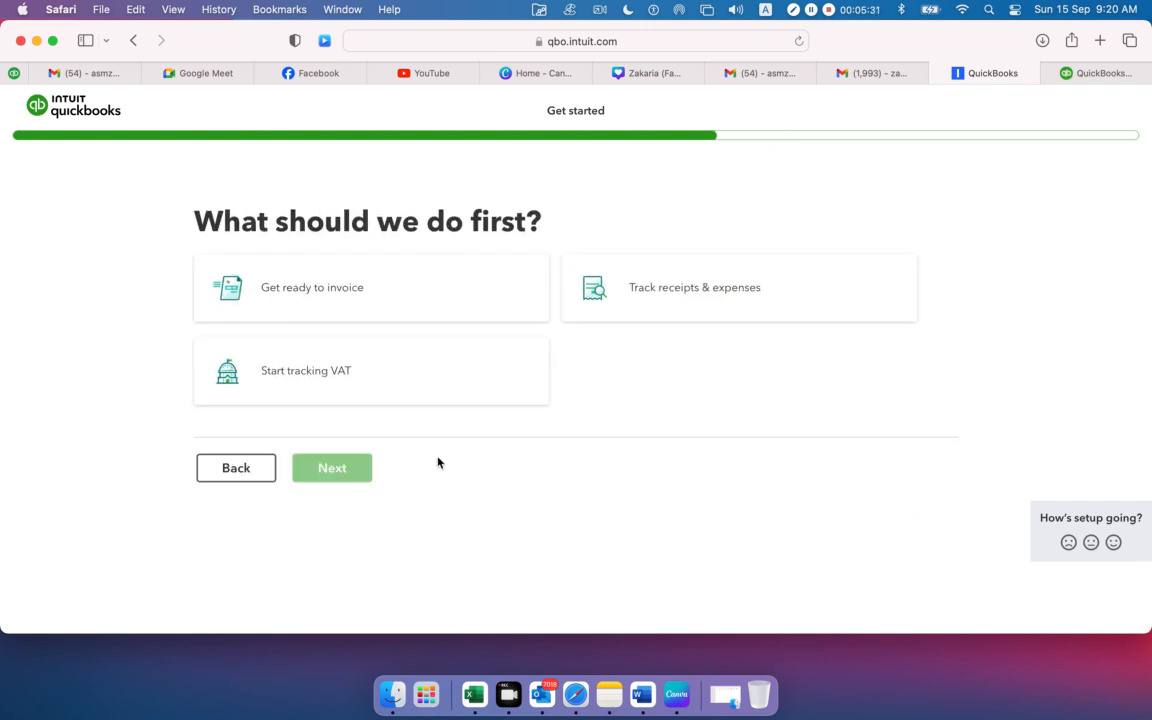
Choose "Get ready to invoice" as the first thing to do and continue.
left_click(406, 289)
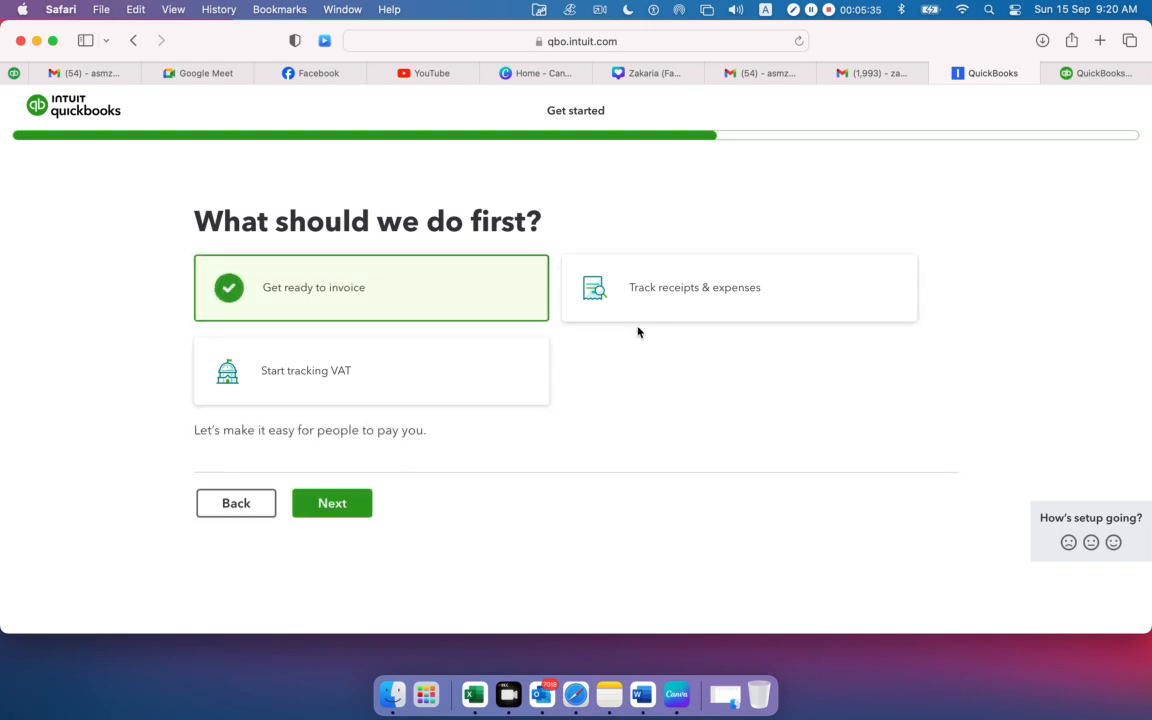
left_click(350, 507)
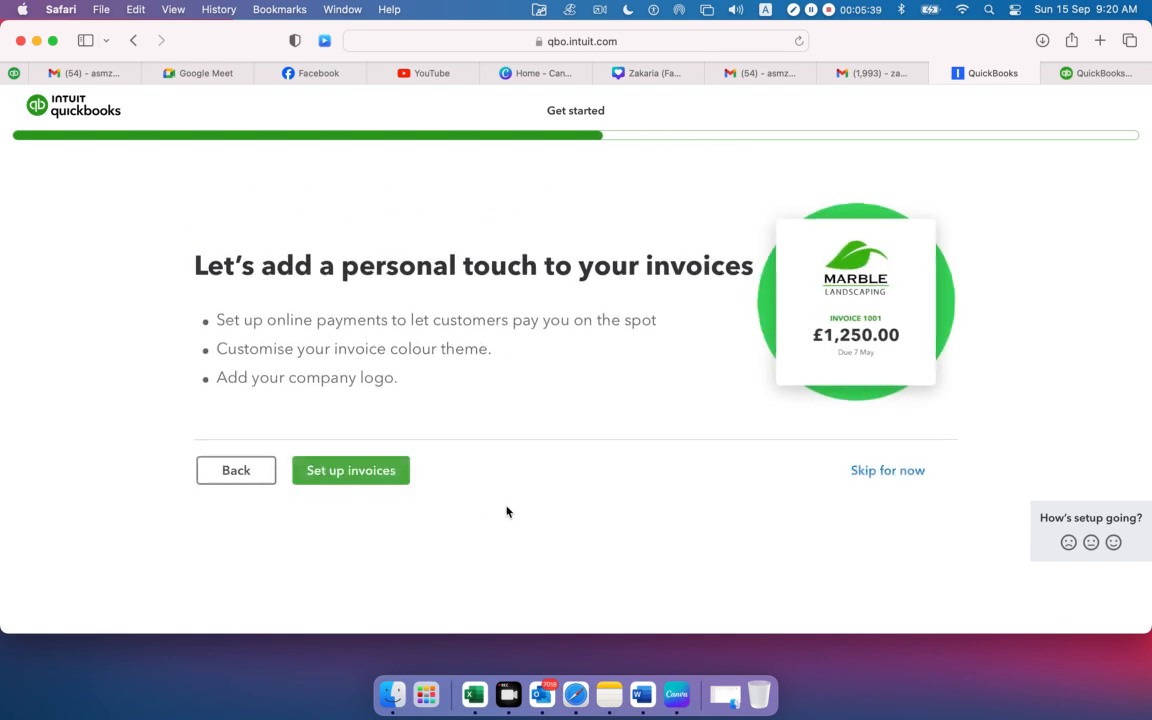
Skip the invoice personalisation and answer "No thanks" to letting customers pay right from the invoices.
left_click(870, 470)
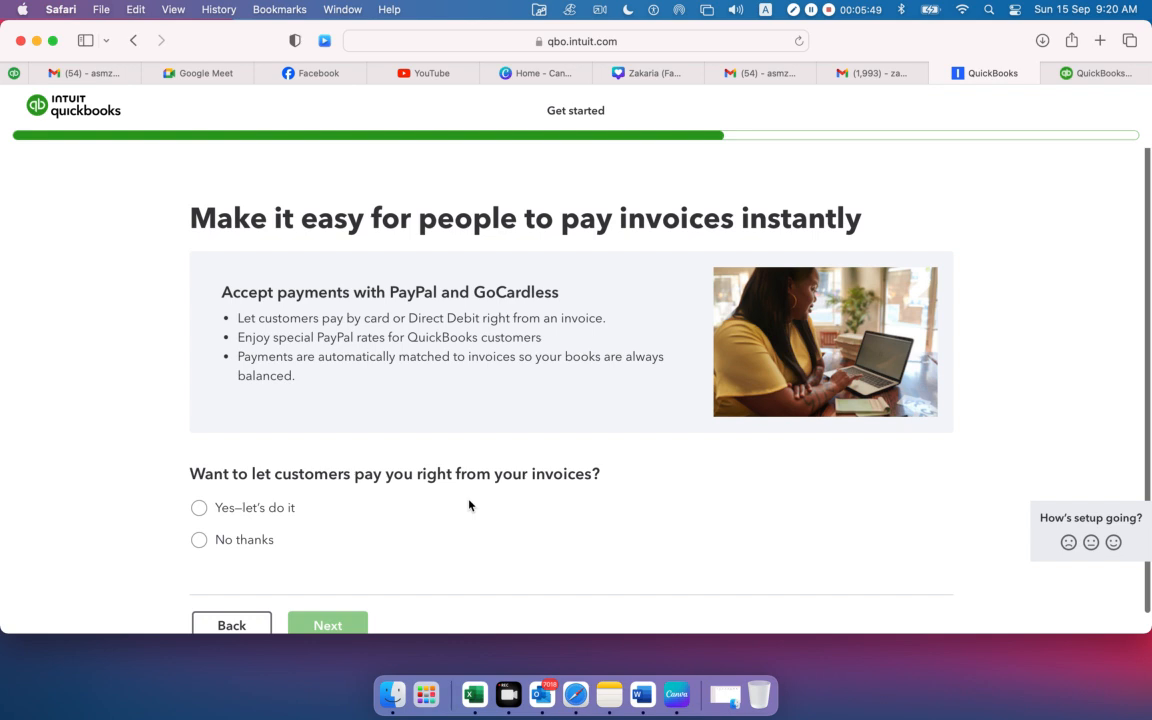
left_click(201, 541)
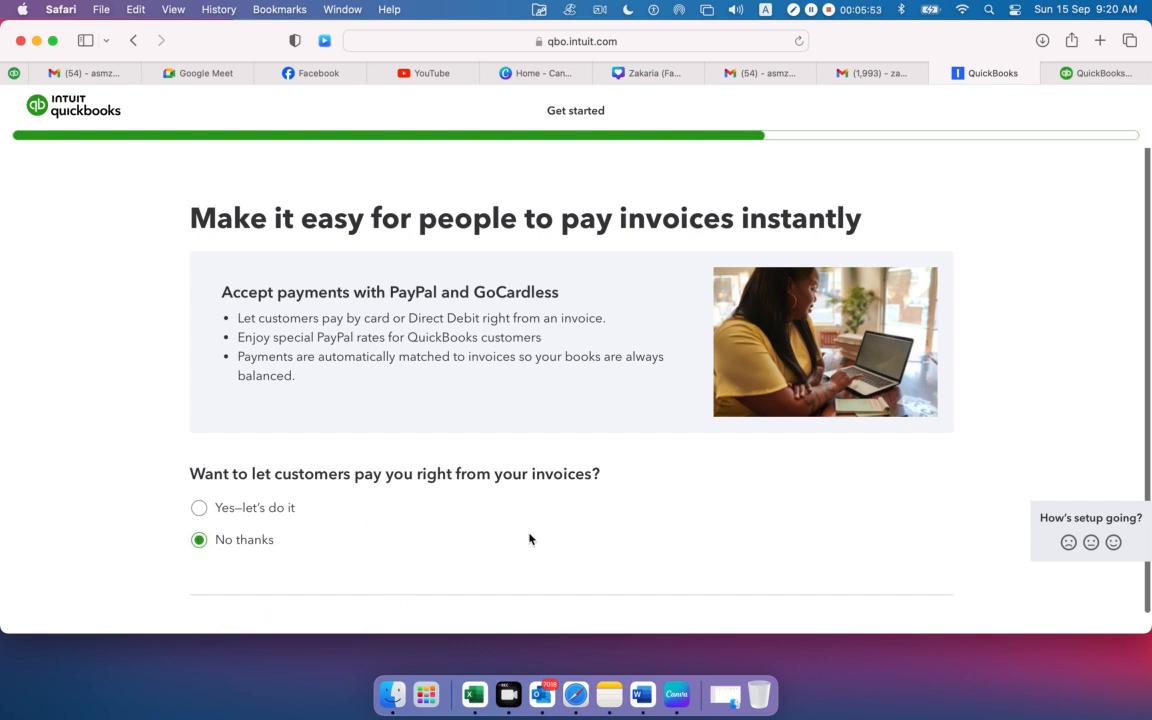
key("Return")
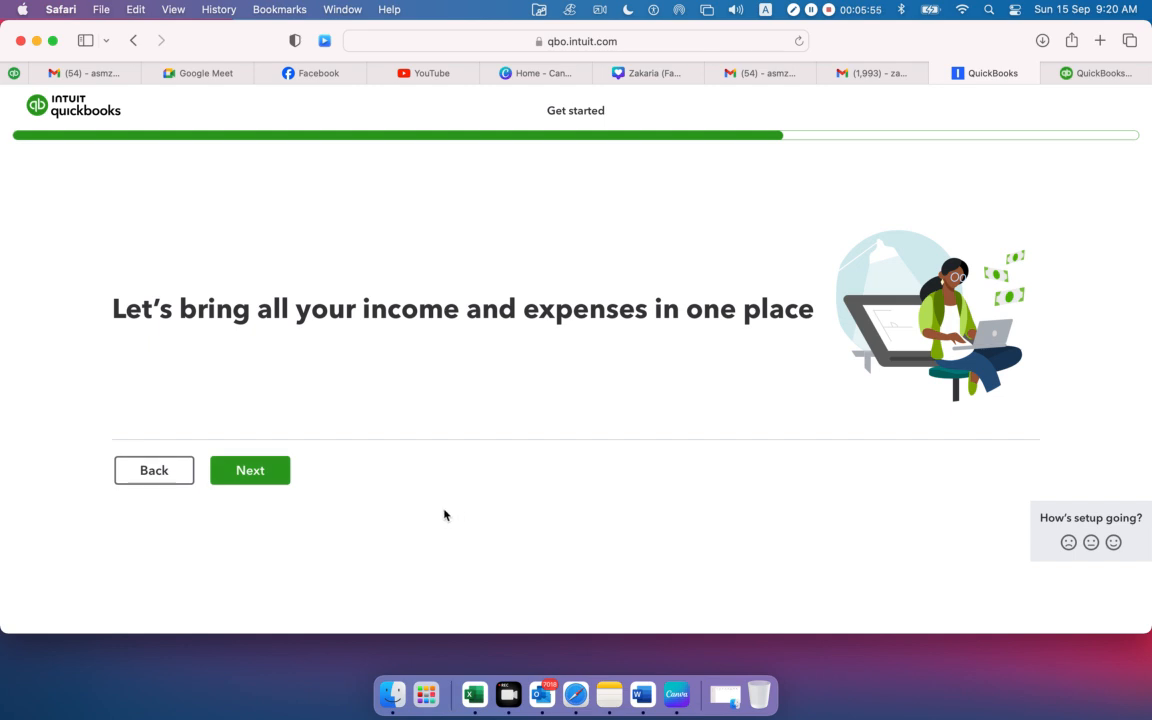
Skip linking the bank accounts and the receipt-tracking question, continuing past the mobile app offer.
left_click(258, 472)
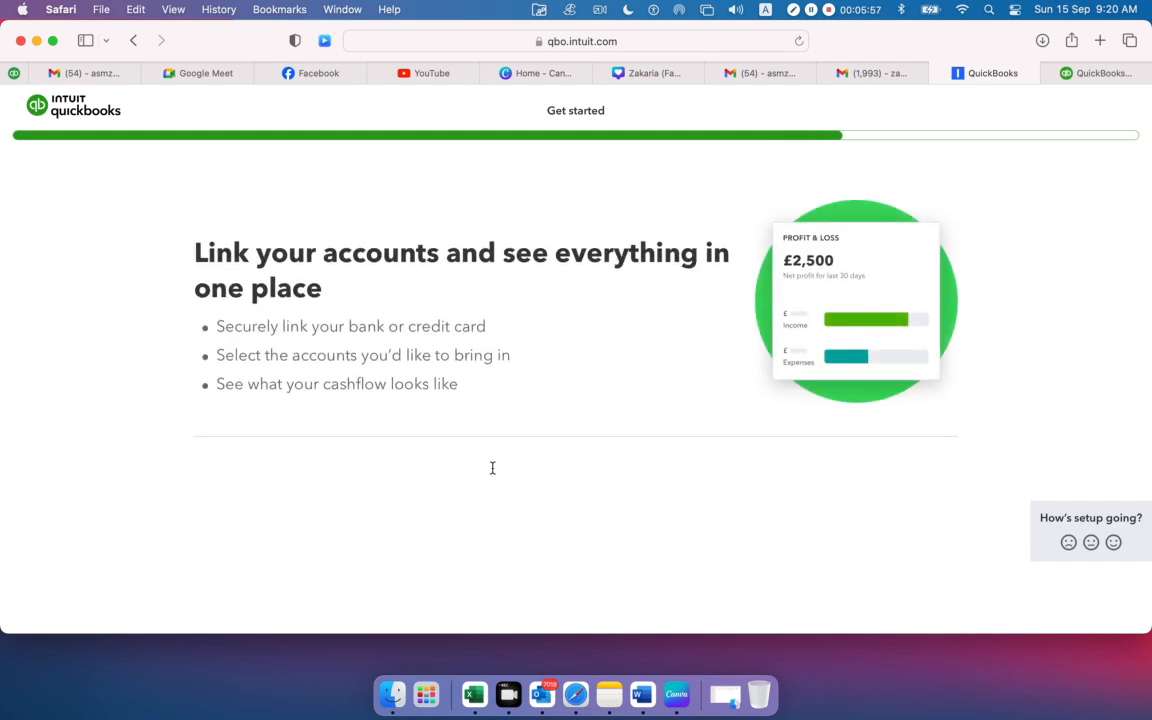
left_click(868, 476)
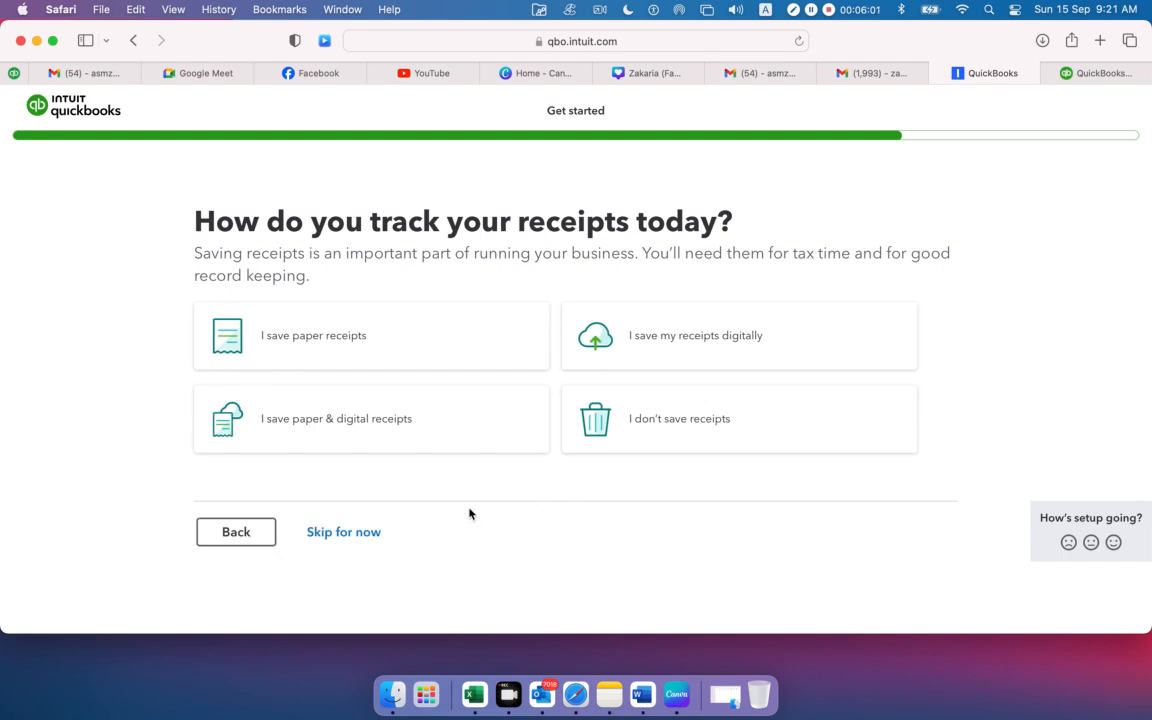
left_click(370, 537)
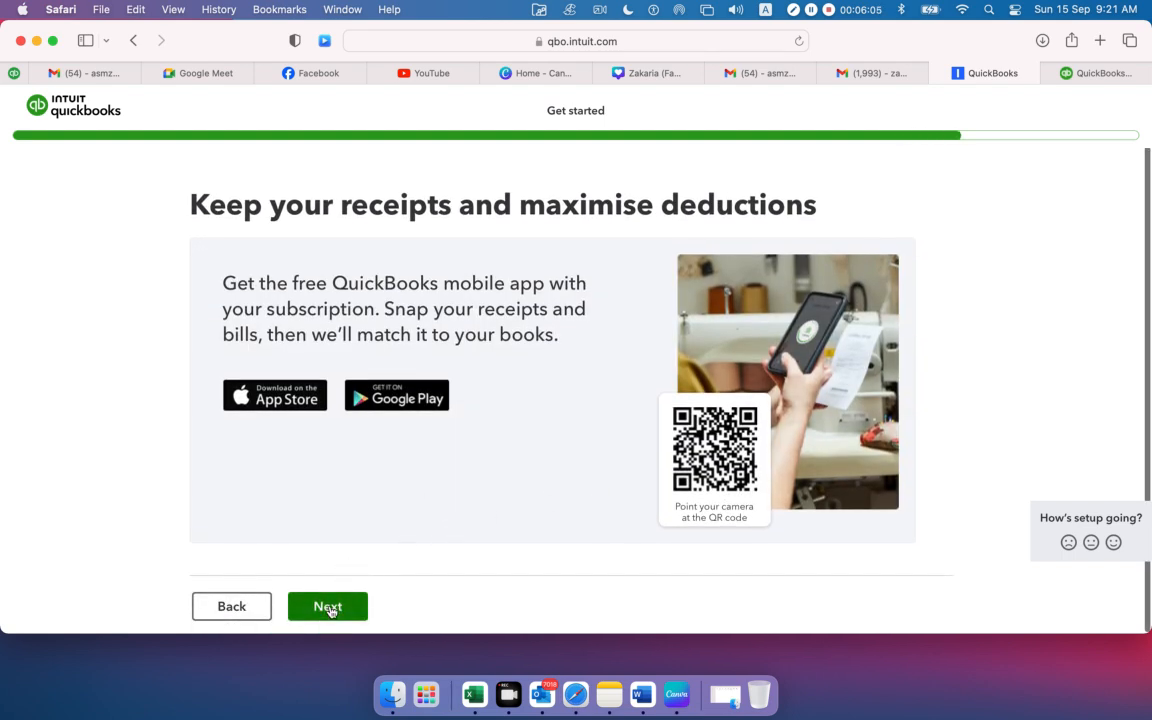
left_click(329, 608)
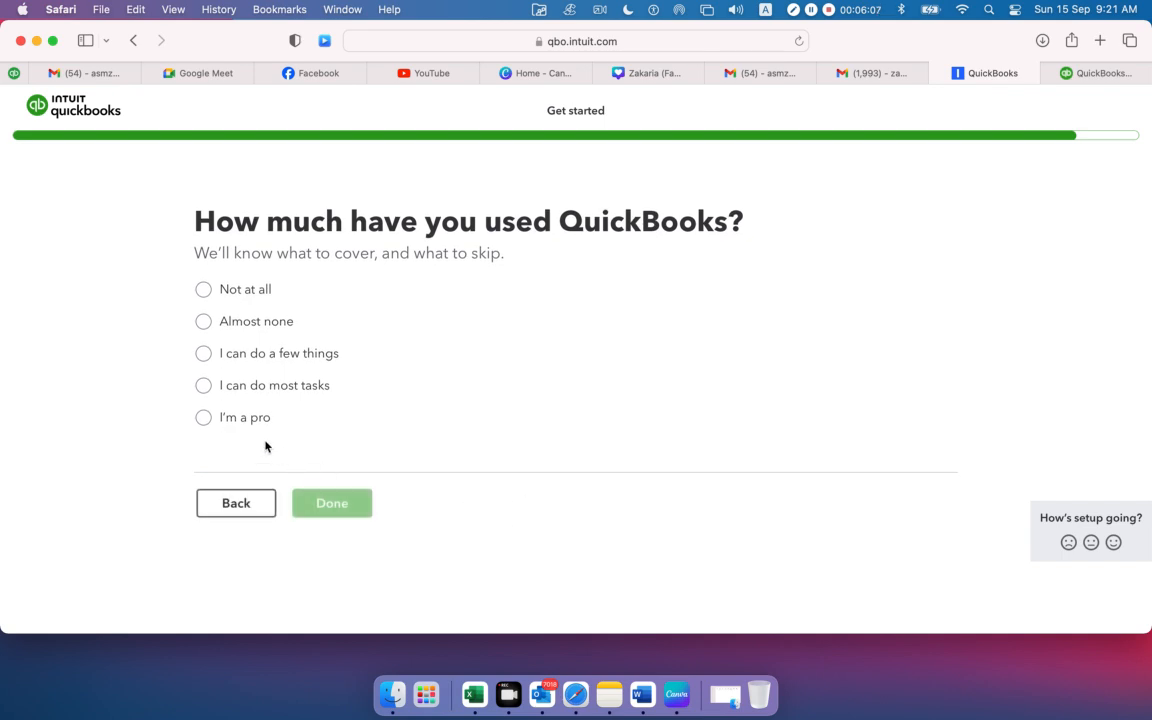
Set the QuickBooks experience level to "I'm a pro" and finish the setup questionnaire to enter the company.
left_click(204, 417)
left_click(384, 518)
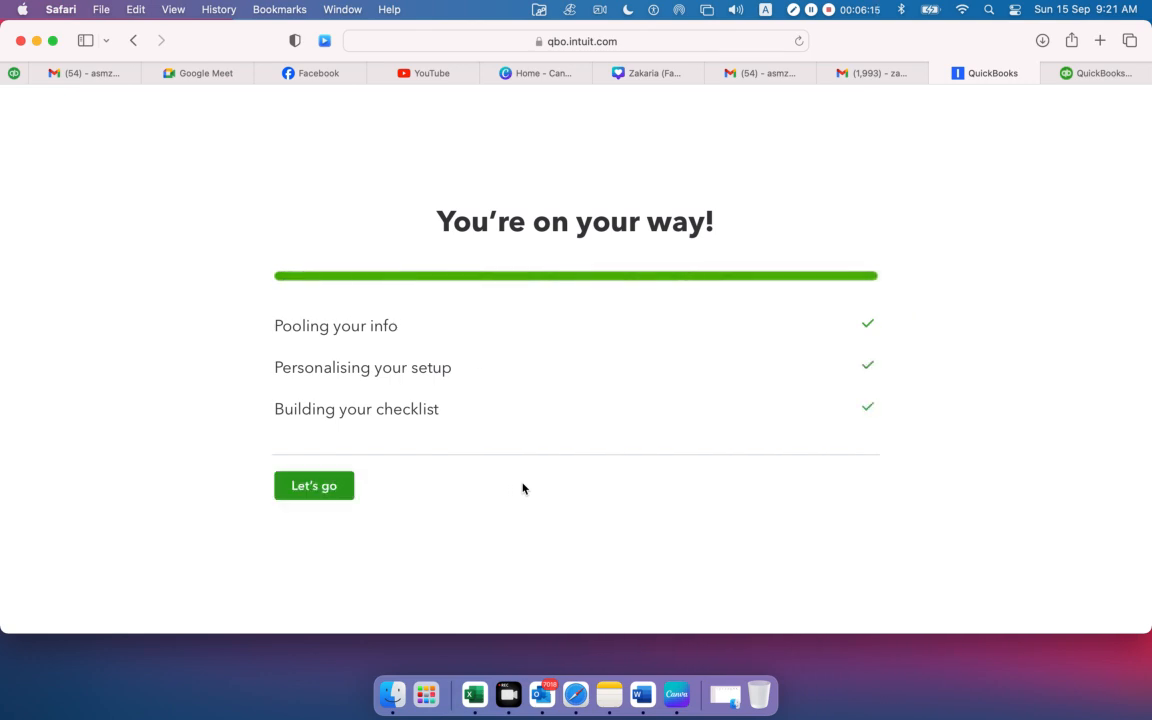
left_click(311, 485)
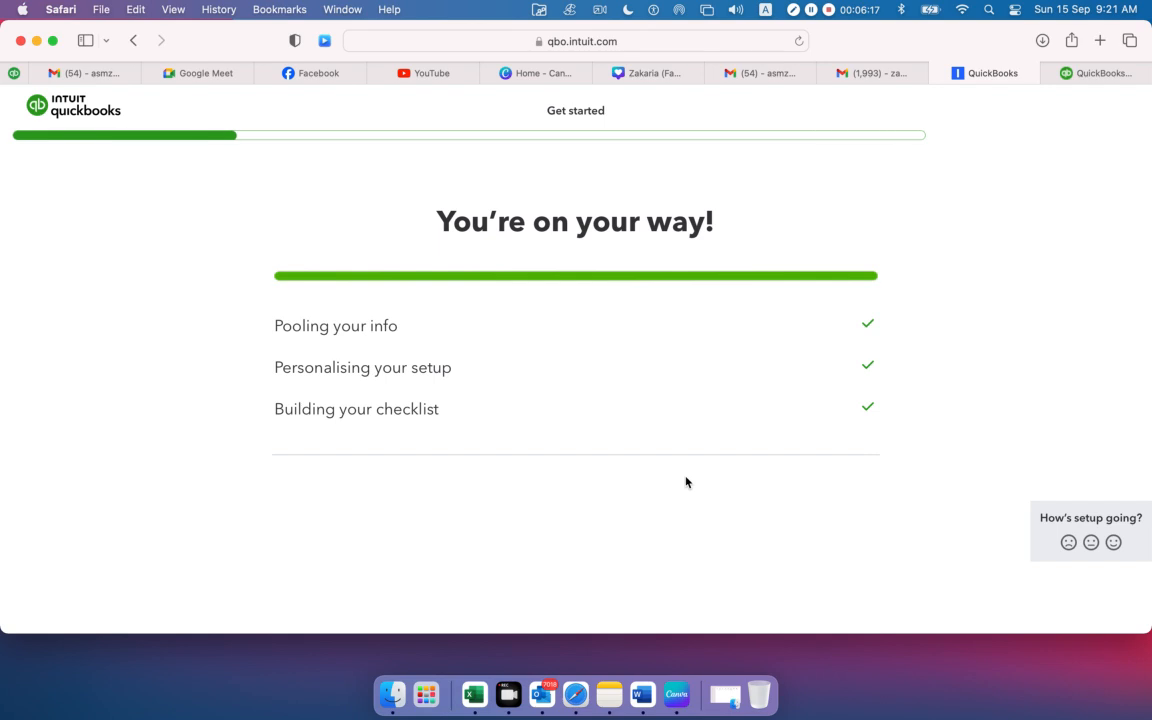